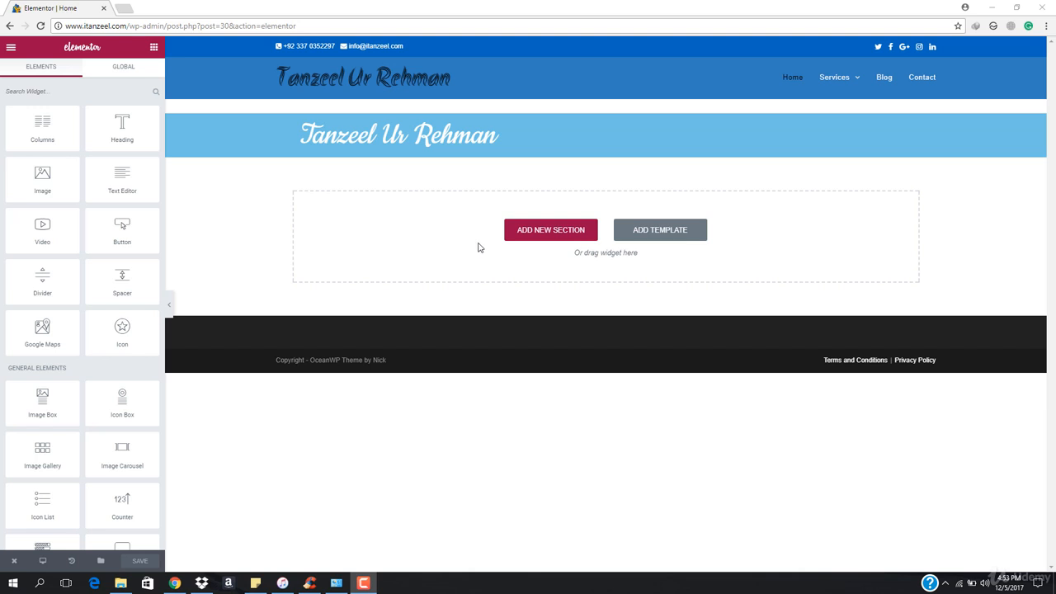
- Hide the widget panel to preview the page at full width, and show the panel again
{"action": "left_click", "coordinate": [168, 304]}
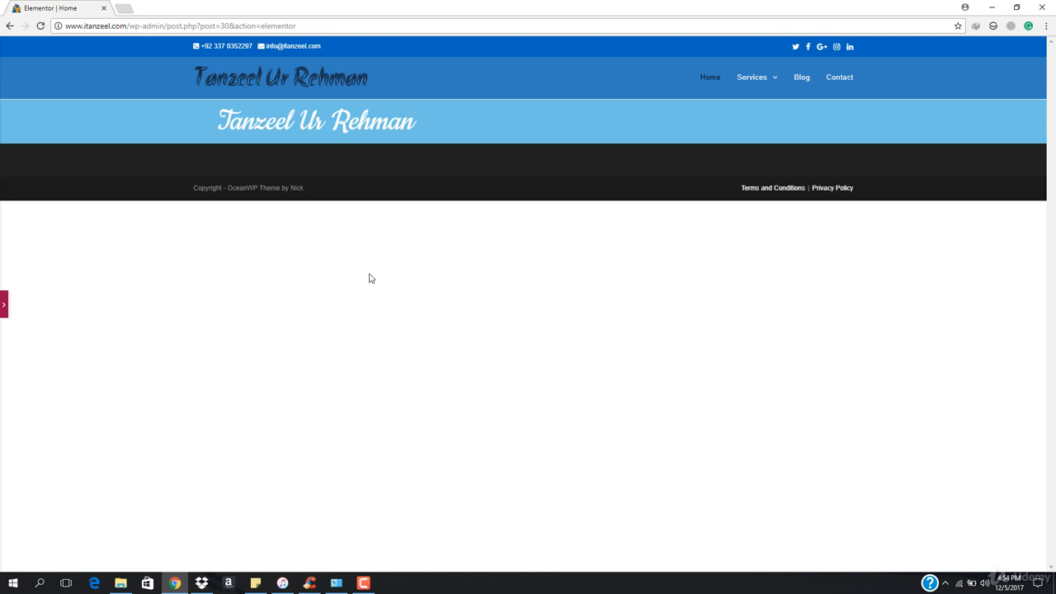
{"action": "left_click", "coordinate": [3, 306]}
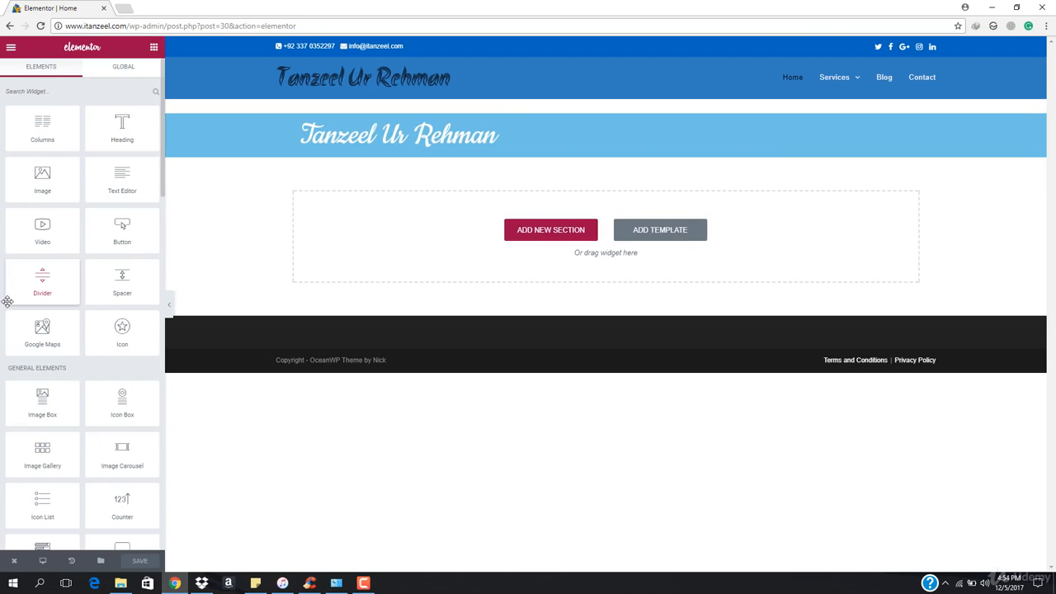
- Open the Unsplash website in a new browser tab
{"action": "left_click", "coordinate": [124, 8]}
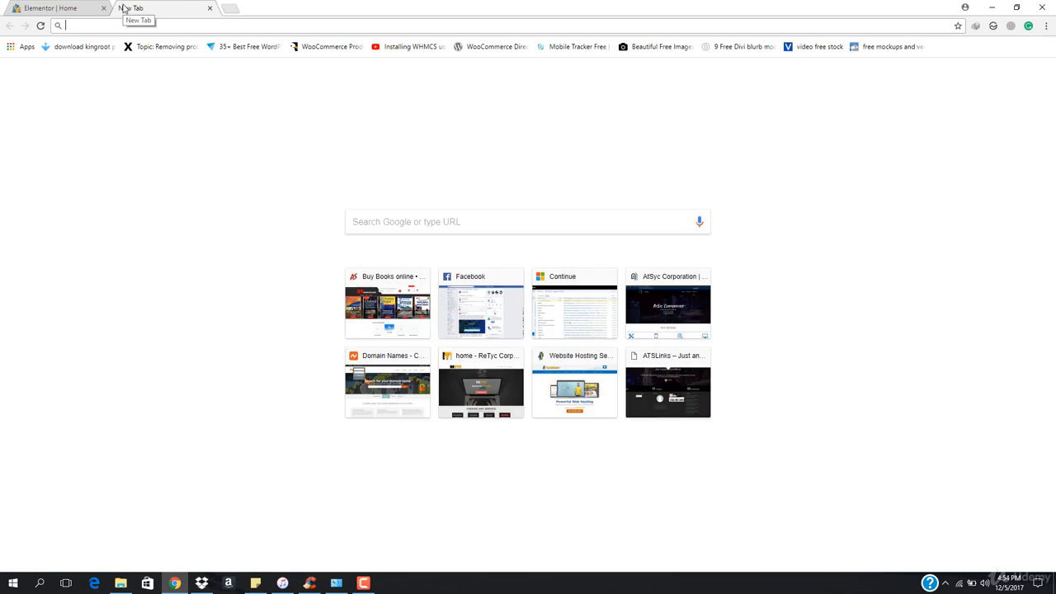
{"action": "type", "text": "uns"}
{"action": "key", "text": "Return"}
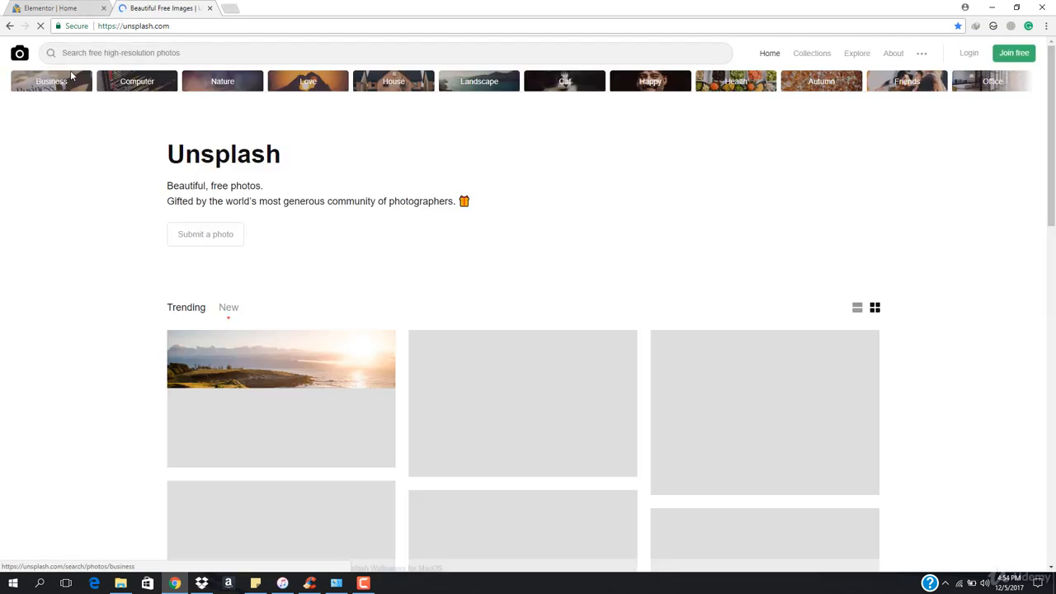
- Browse the trending photos on the Unsplash home page and open the Computer category
{"action": "scroll", "coordinate": [427, 346], "scroll_direction": "down", "scroll_amount": 2}
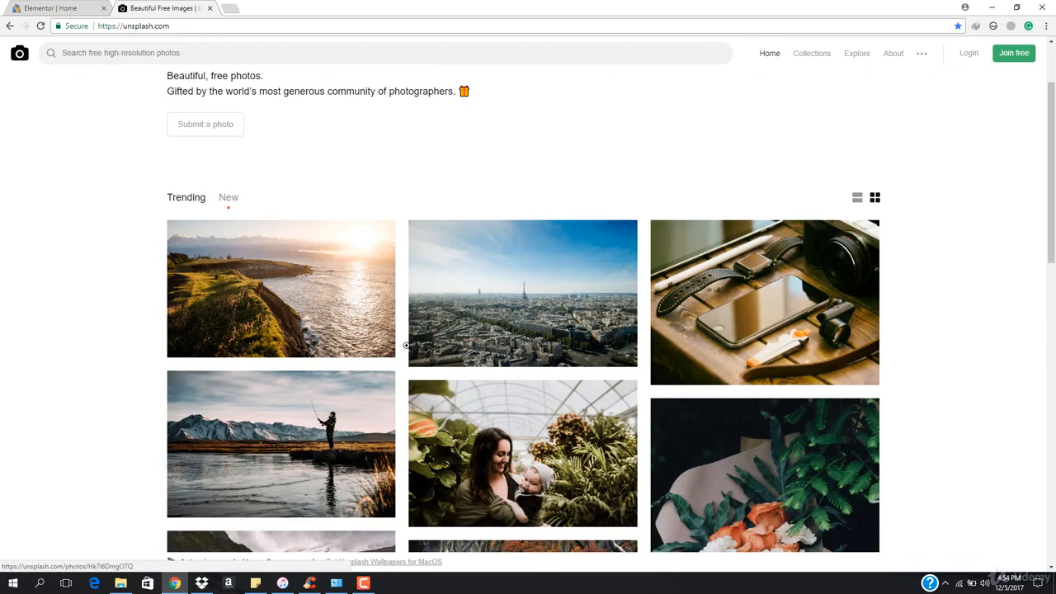
{"action": "scroll", "coordinate": [367, 371], "scroll_direction": "down", "scroll_amount": 2}
{"action": "scroll", "coordinate": [363, 376], "scroll_direction": "down", "scroll_amount": 4}
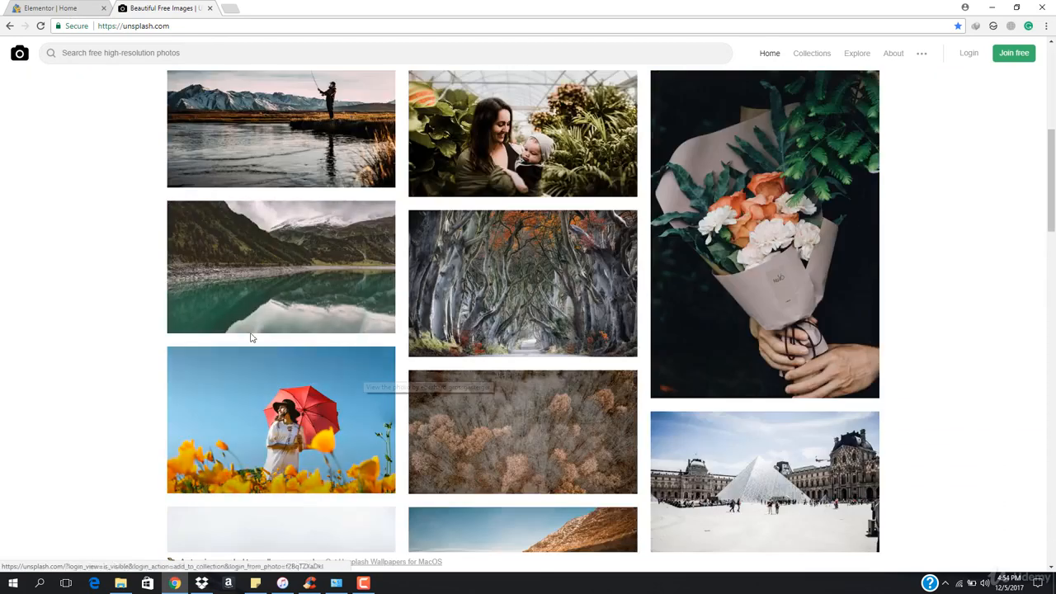
{"action": "scroll", "coordinate": [517, 374], "scroll_direction": "up", "scroll_amount": 8}
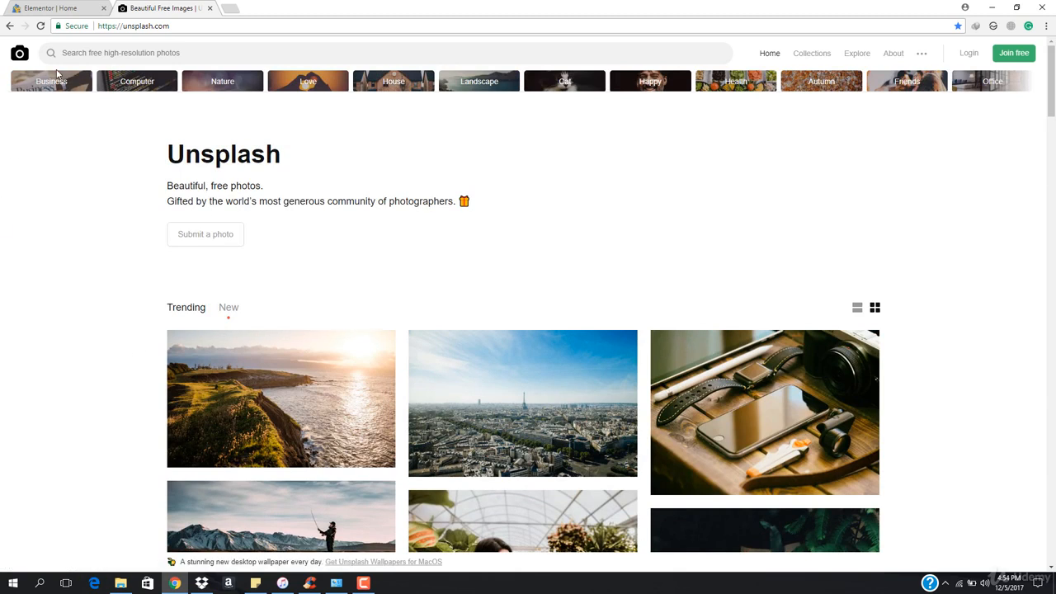
{"action": "left_click", "coordinate": [158, 85]}
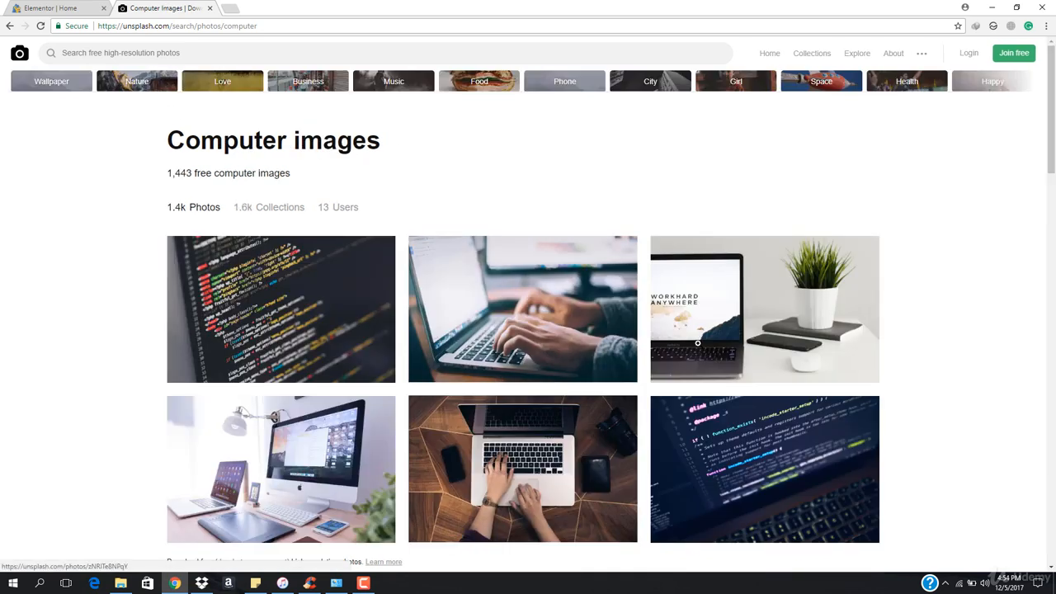
- Look through the computer images for a photo suited to the home page
{"action": "scroll", "coordinate": [759, 280], "scroll_direction": "down", "scroll_amount": 3}
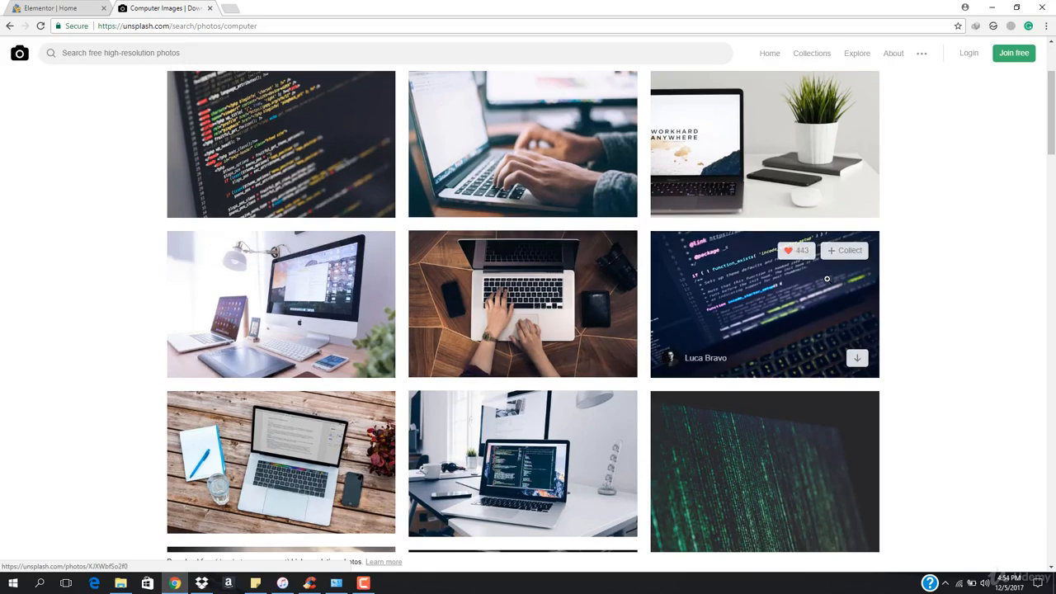
{"action": "scroll", "coordinate": [281, 313], "scroll_direction": "down", "scroll_amount": 2}
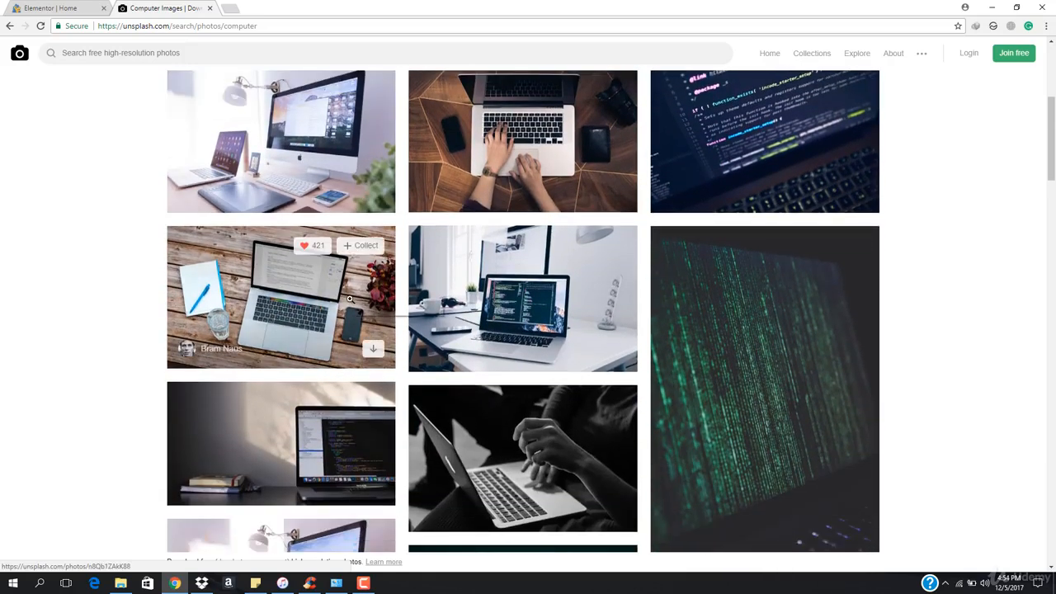
{"action": "scroll", "coordinate": [379, 290], "scroll_direction": "down", "scroll_amount": 2}
{"action": "scroll", "coordinate": [358, 382], "scroll_direction": "down", "scroll_amount": 5}
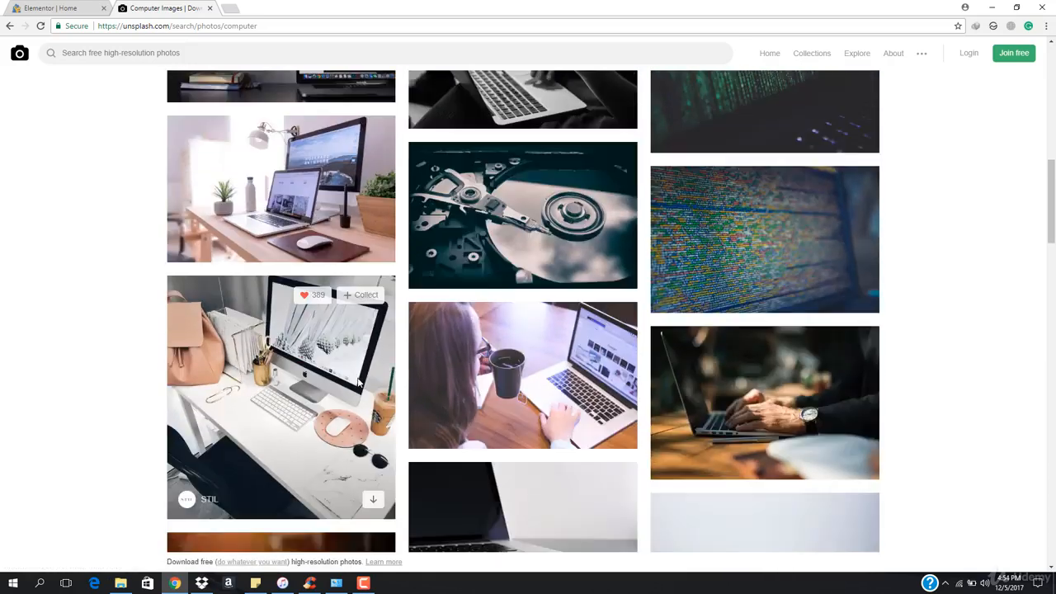
{"action": "scroll", "coordinate": [358, 382], "scroll_direction": "down", "scroll_amount": 4}
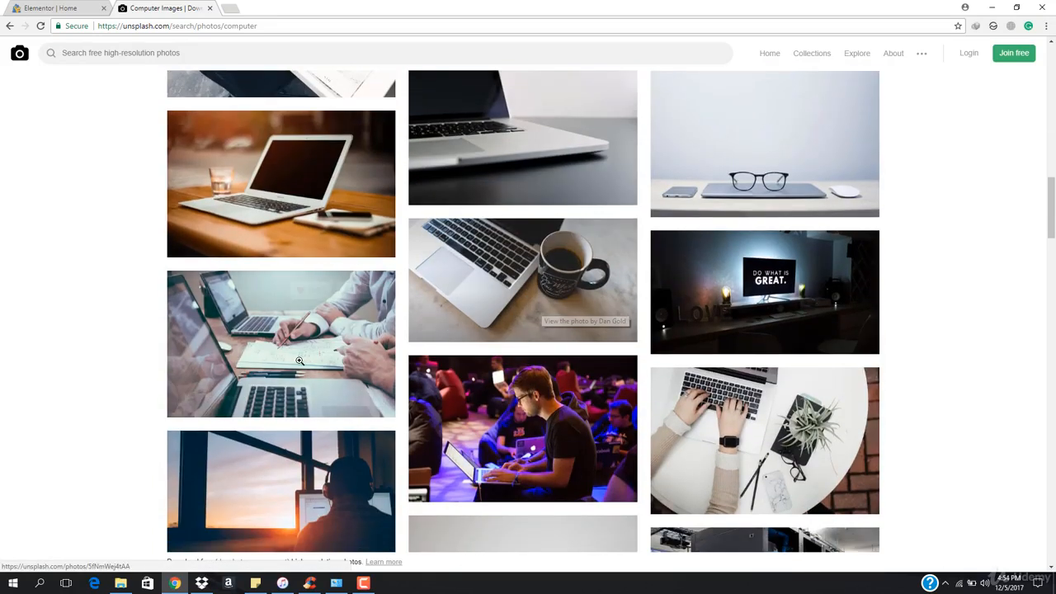
{"action": "scroll", "coordinate": [299, 360], "scroll_direction": "down", "scroll_amount": 2}
{"action": "scroll", "coordinate": [543, 369], "scroll_direction": "down", "scroll_amount": 2}
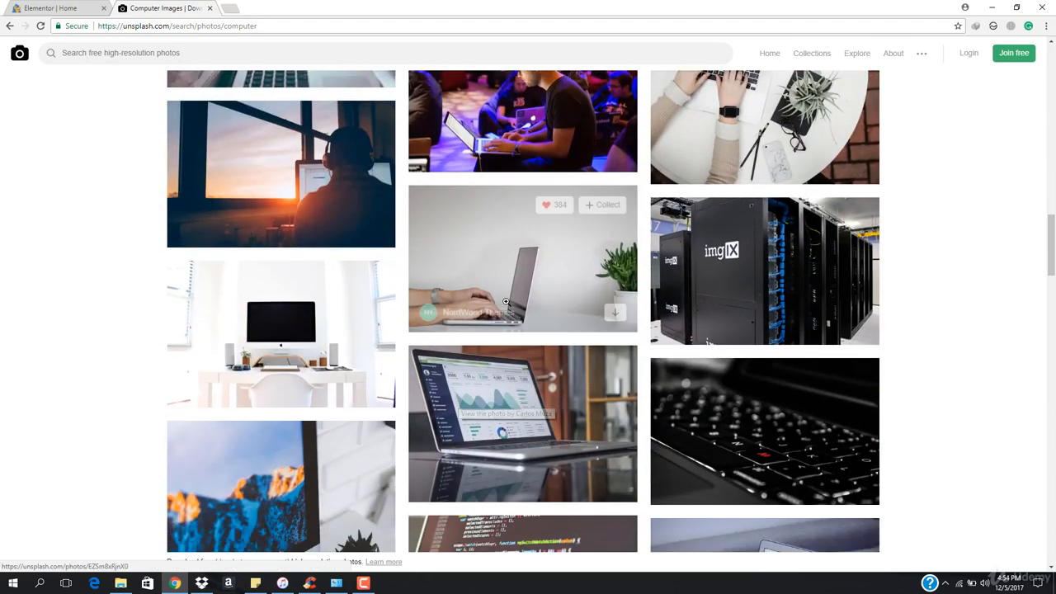
{"action": "scroll", "coordinate": [309, 441], "scroll_direction": "up", "scroll_amount": 5}
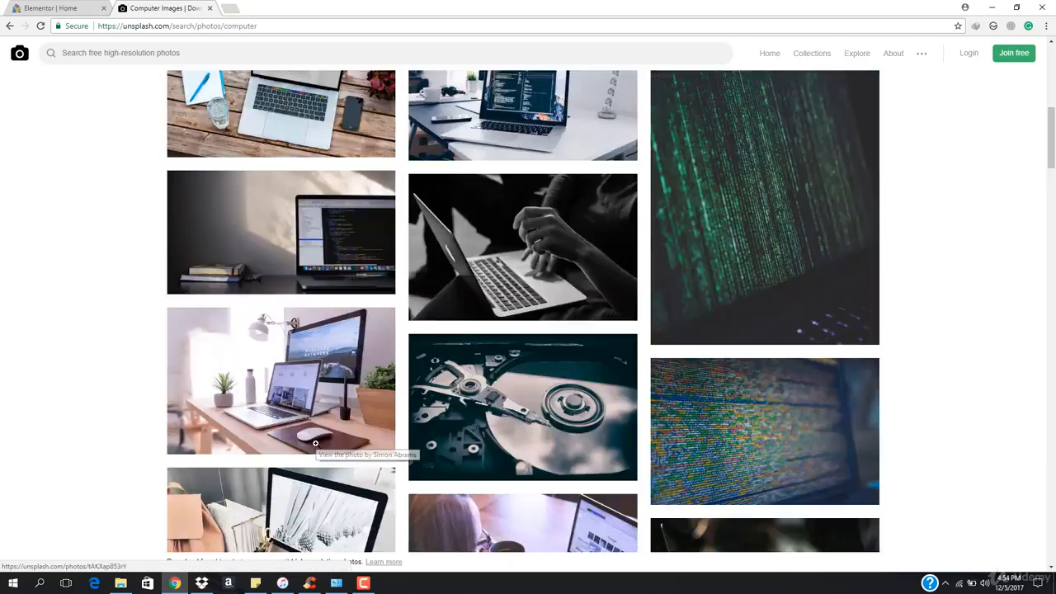
{"action": "scroll", "coordinate": [315, 443], "scroll_direction": "up", "scroll_amount": 3}
{"action": "scroll", "coordinate": [300, 279], "scroll_direction": "up", "scroll_amount": 1}
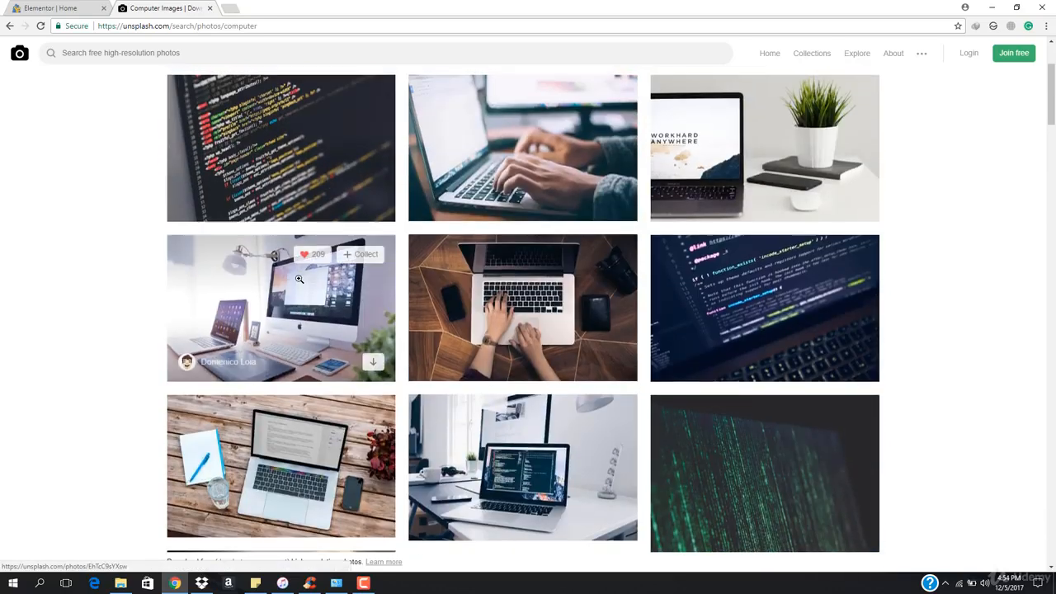
{"action": "scroll", "coordinate": [299, 279], "scroll_direction": "up", "scroll_amount": 2}
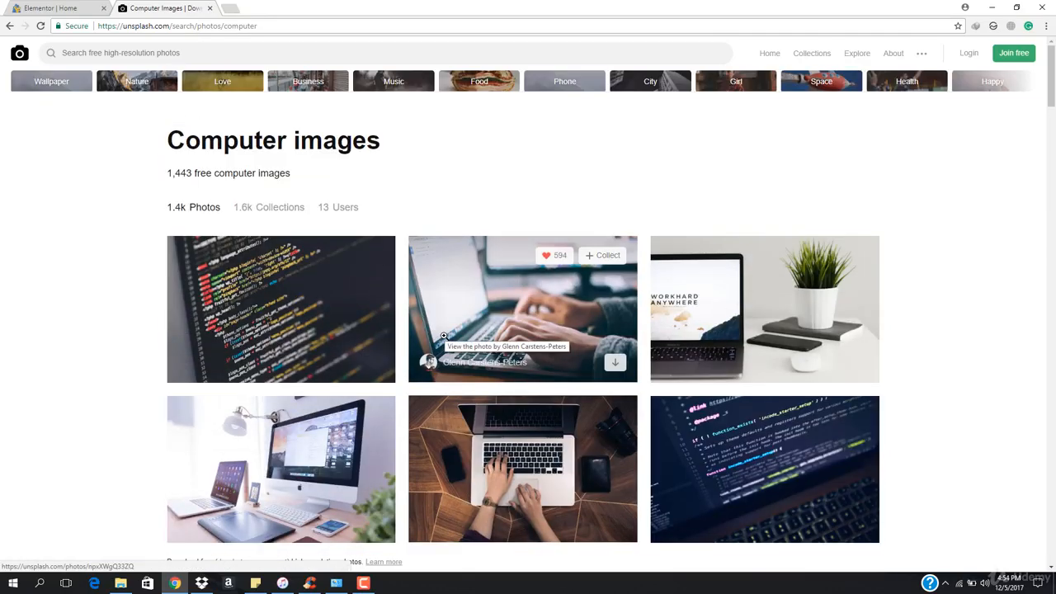
{"action": "scroll", "coordinate": [443, 336], "scroll_direction": "down", "scroll_amount": 1}
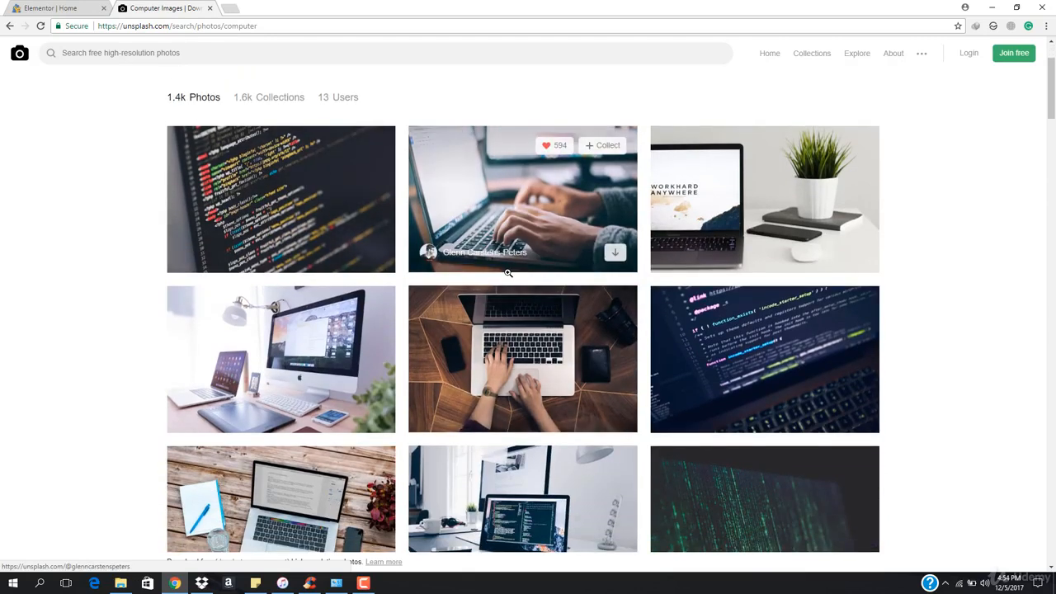
{"action": "scroll", "coordinate": [512, 346], "scroll_direction": "down", "scroll_amount": 3}
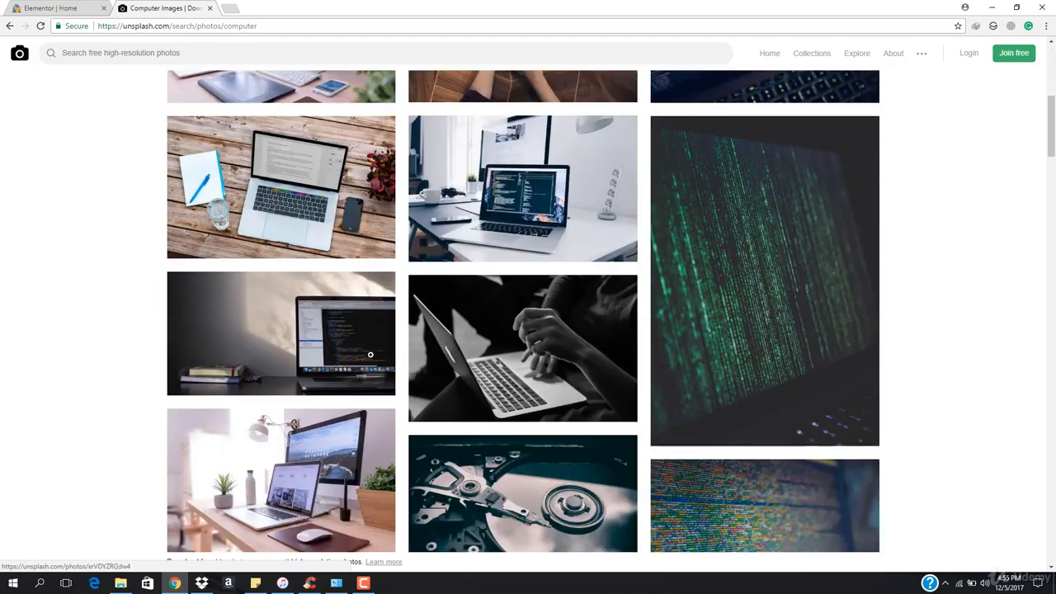
{"action": "scroll", "coordinate": [371, 355], "scroll_direction": "down", "scroll_amount": 6}
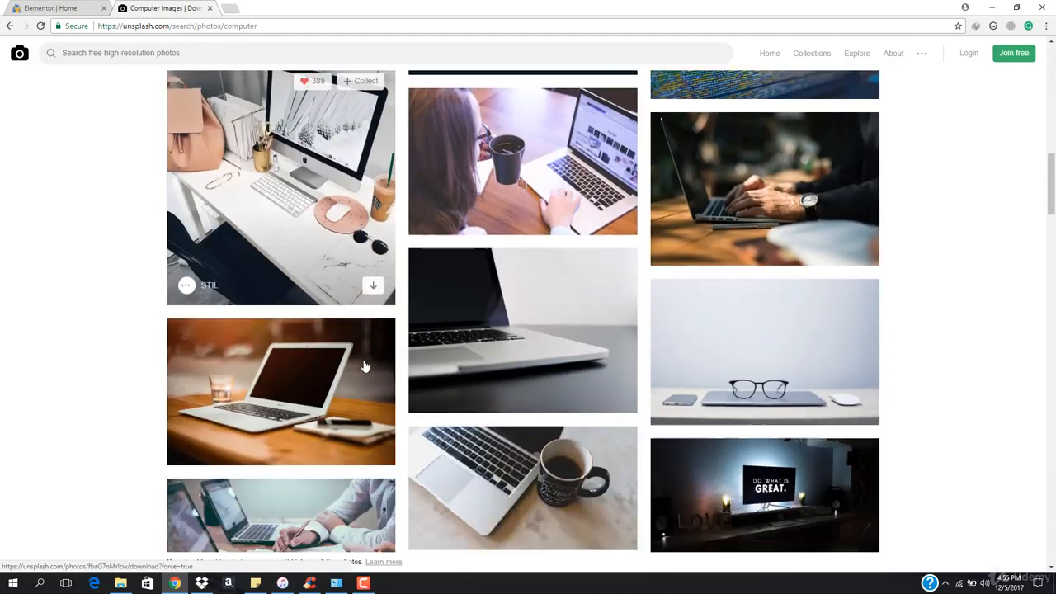
{"action": "scroll", "coordinate": [495, 367], "scroll_direction": "down", "scroll_amount": 4}
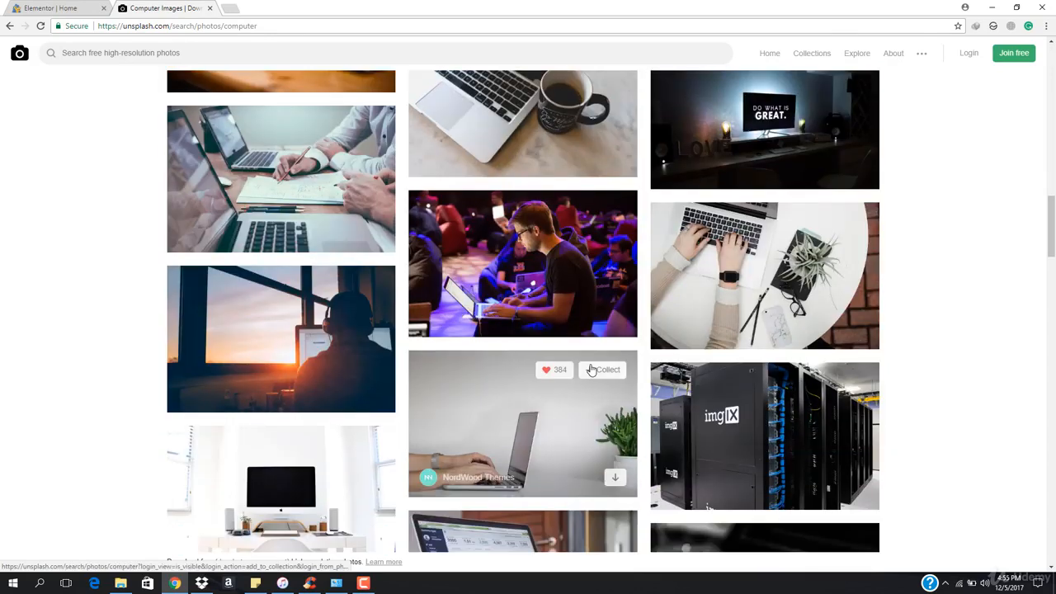
{"action": "scroll", "coordinate": [591, 369], "scroll_direction": "down", "scroll_amount": 2}
{"action": "scroll", "coordinate": [590, 358], "scroll_direction": "up", "scroll_amount": 2}
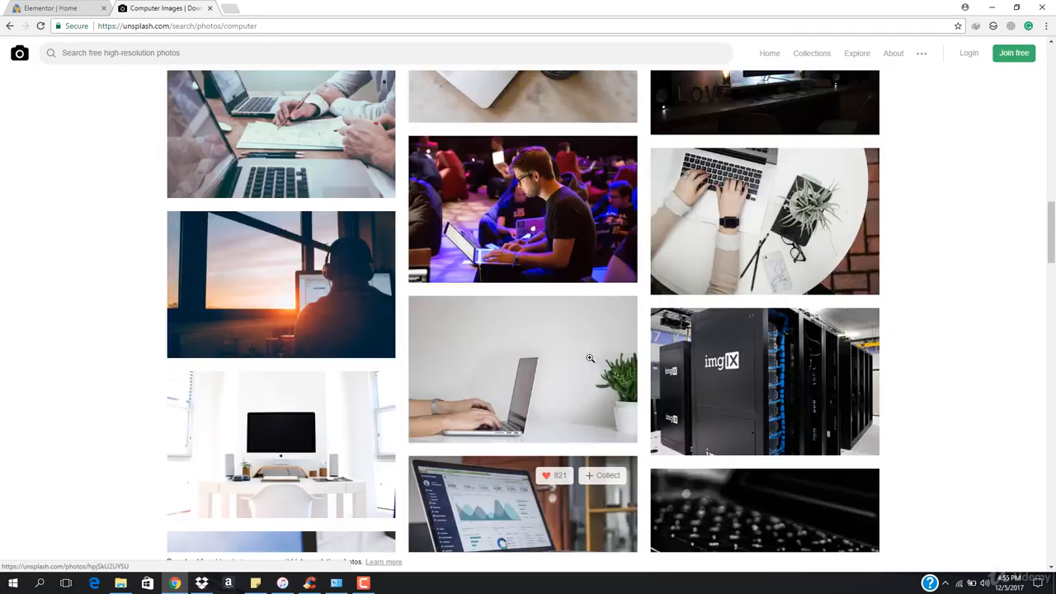
{"action": "scroll", "coordinate": [589, 358], "scroll_direction": "up", "scroll_amount": 2}
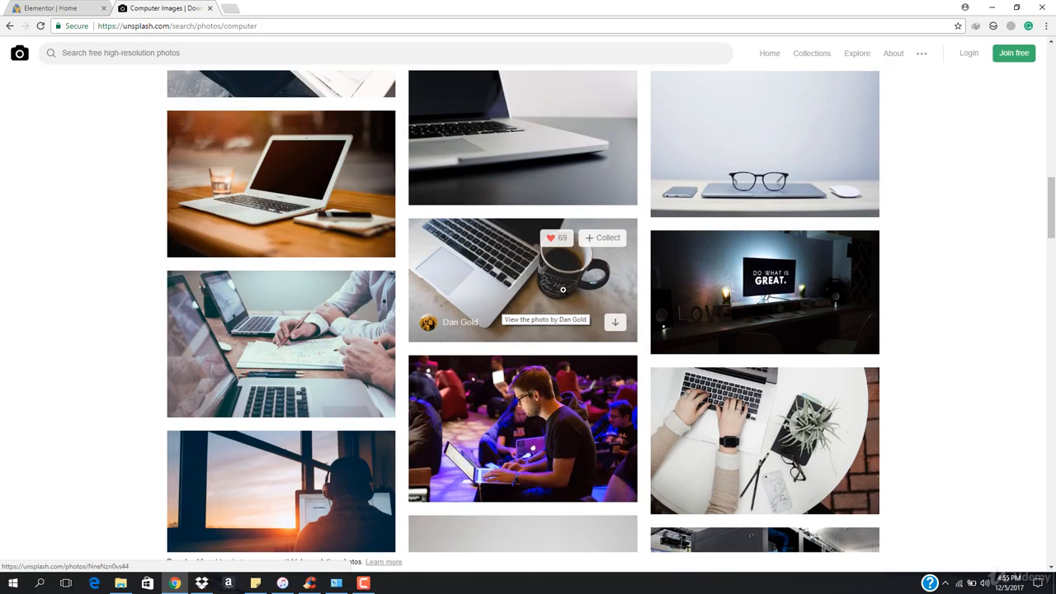
- Open the photo of the laptop beside a black coffee mug and download it for free
{"action": "left_click", "coordinate": [563, 288]}
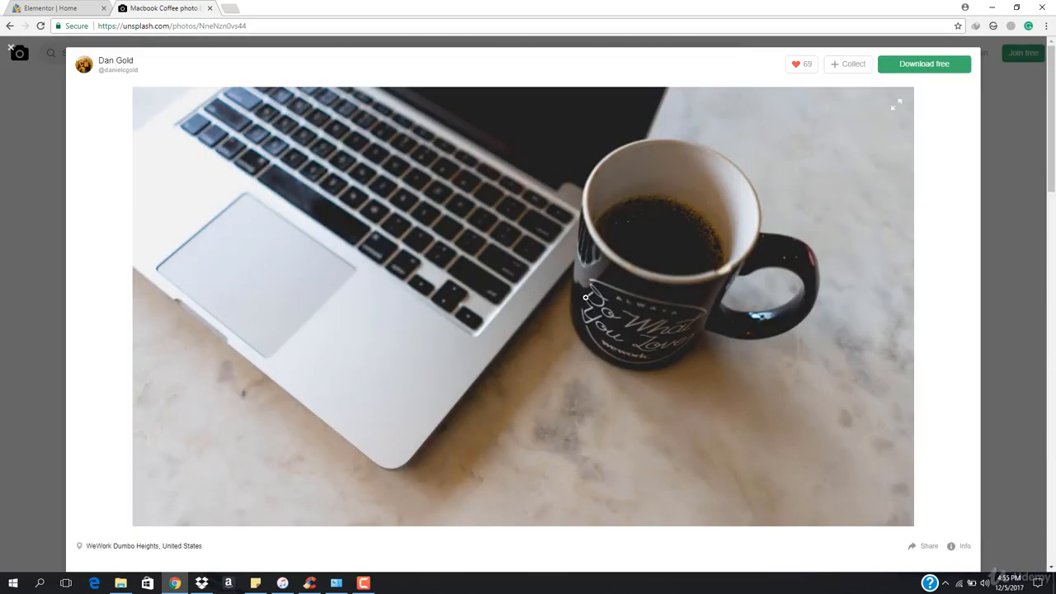
{"action": "left_click", "coordinate": [921, 66]}
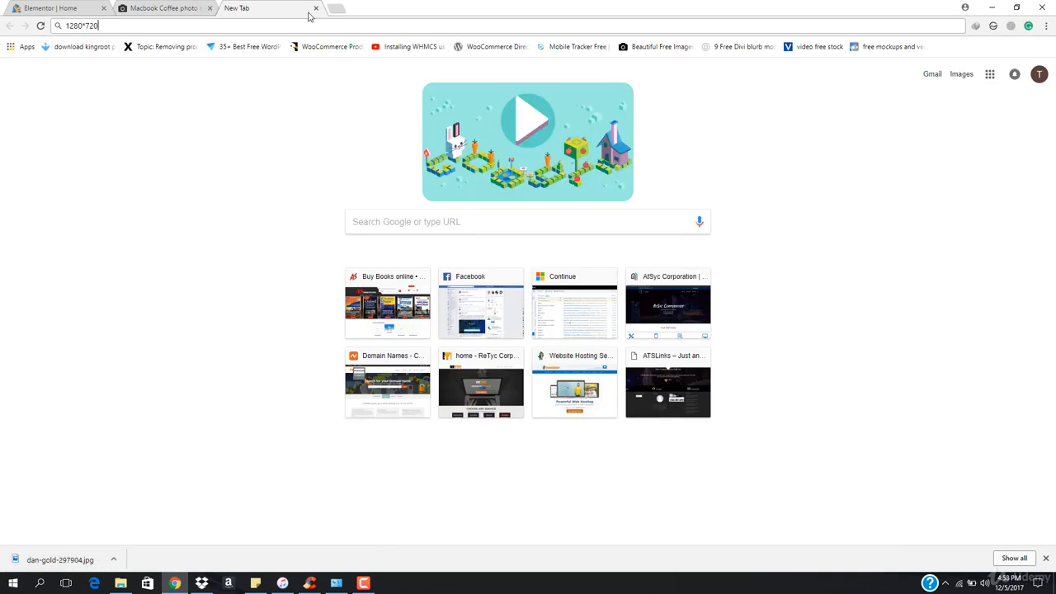
- Launch Photoshop.exe from the Adobe Photoshop CS6 folder on the desktop
{"action": "left_click", "coordinate": [168, 8]}
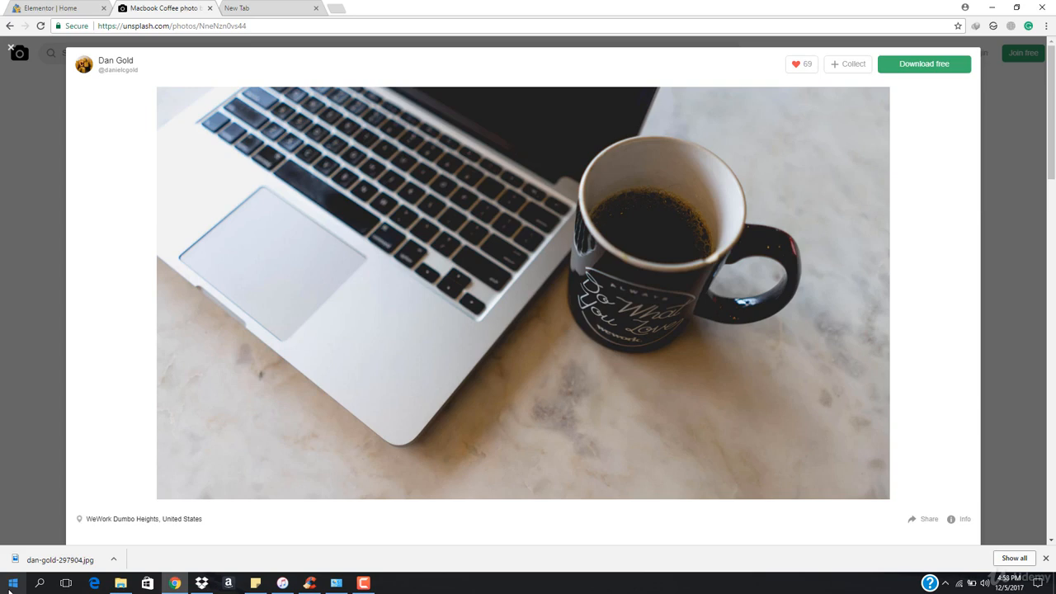
{"action": "left_click", "coordinate": [1054, 586]}
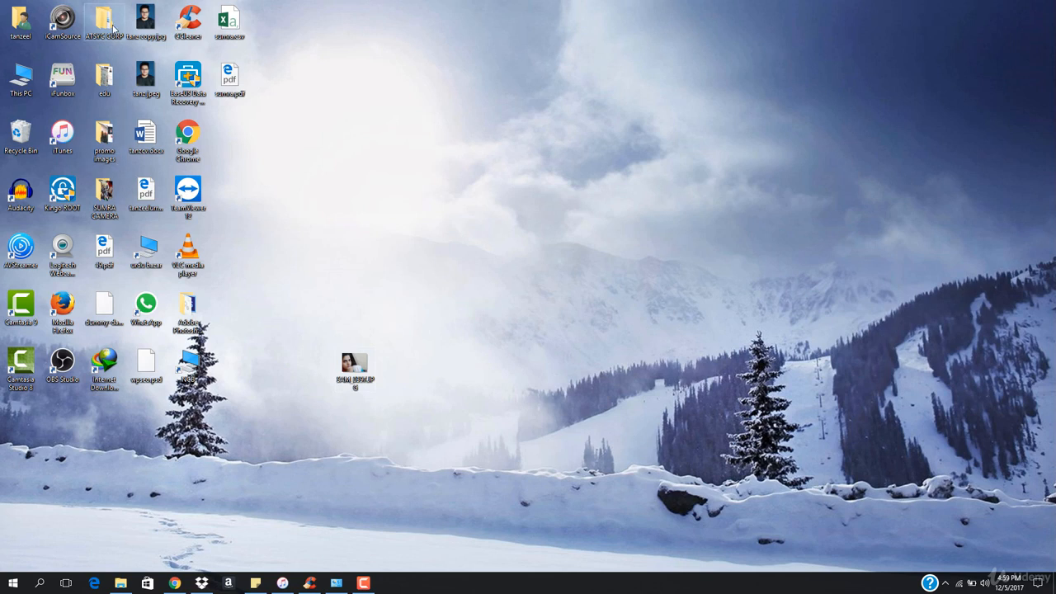
{"action": "left_click", "coordinate": [196, 307]}
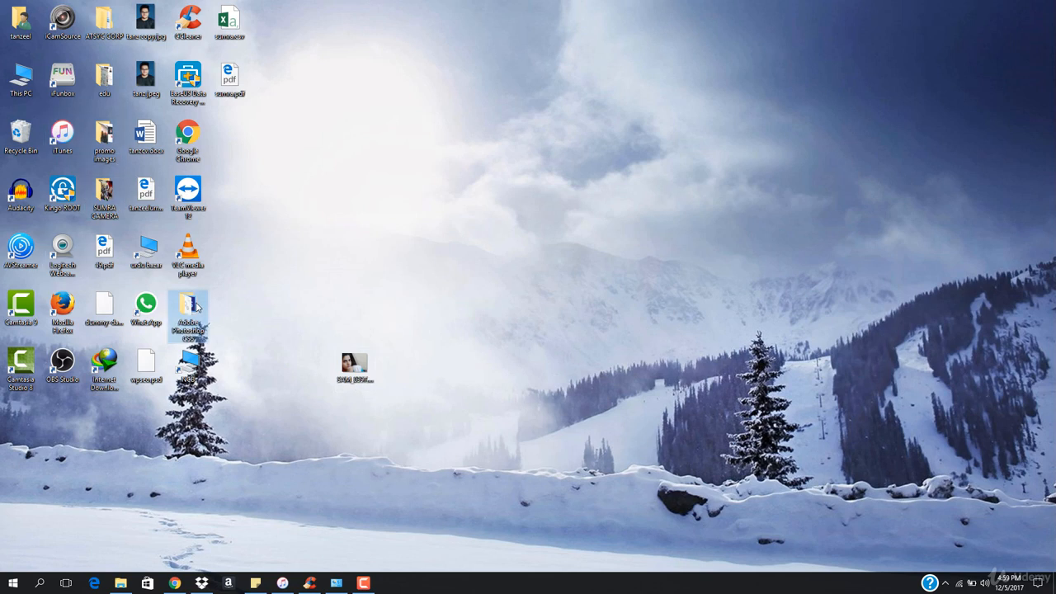
{"action": "double_click", "coordinate": [197, 307]}
{"action": "scroll", "coordinate": [243, 280], "scroll_direction": "down", "scroll_amount": 5}
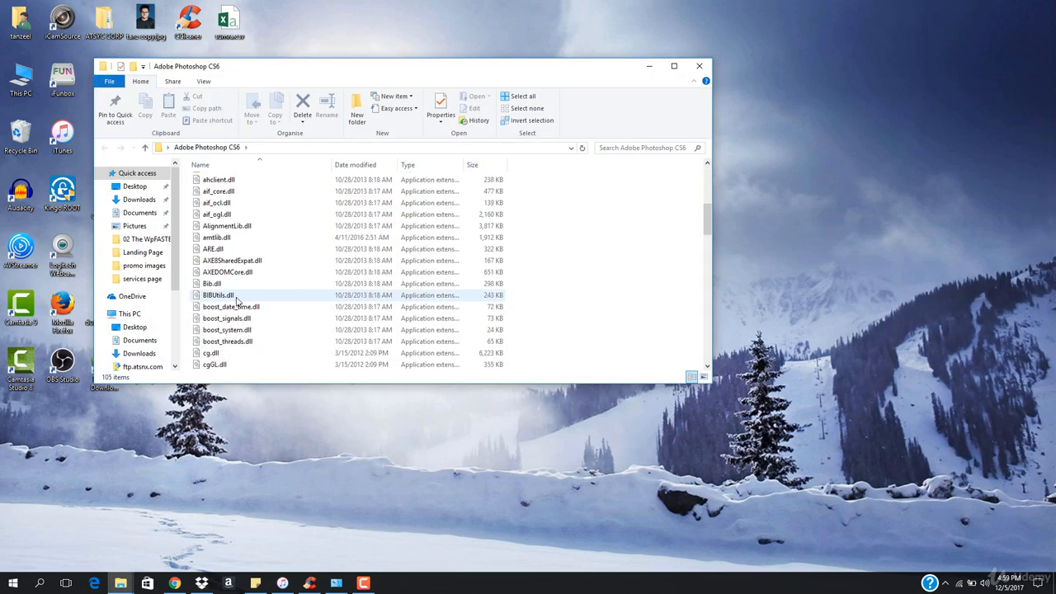
{"action": "scroll", "coordinate": [237, 302], "scroll_direction": "down", "scroll_amount": 17}
{"action": "double_click", "coordinate": [231, 215]}
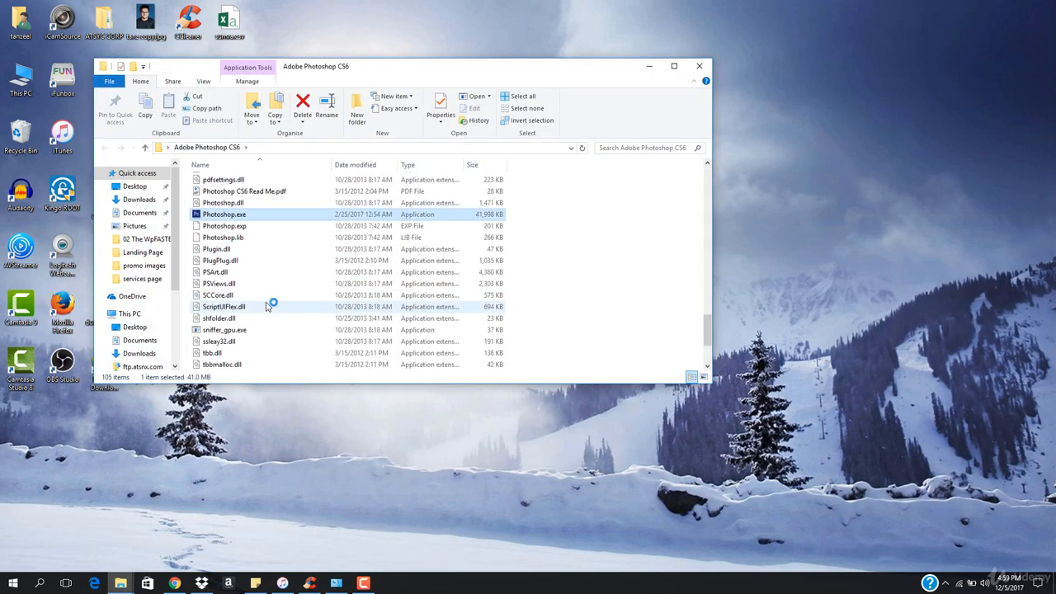
- Switch to Photoshop and create a new blank document 1280 pixels wide and 720 pixels high
{"action": "left_click", "coordinate": [176, 583]}
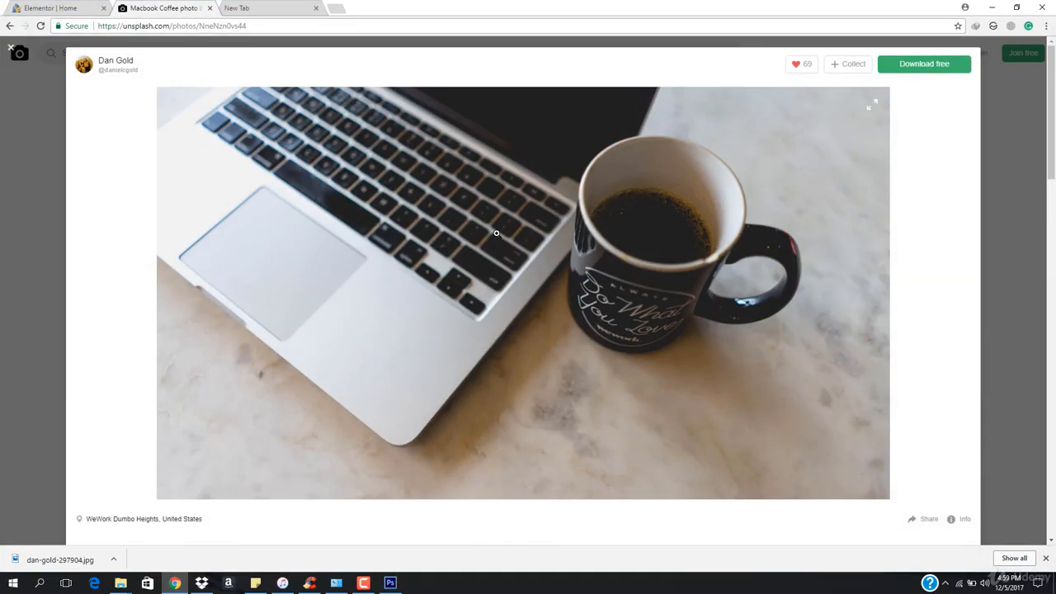
{"action": "left_click", "coordinate": [390, 583]}
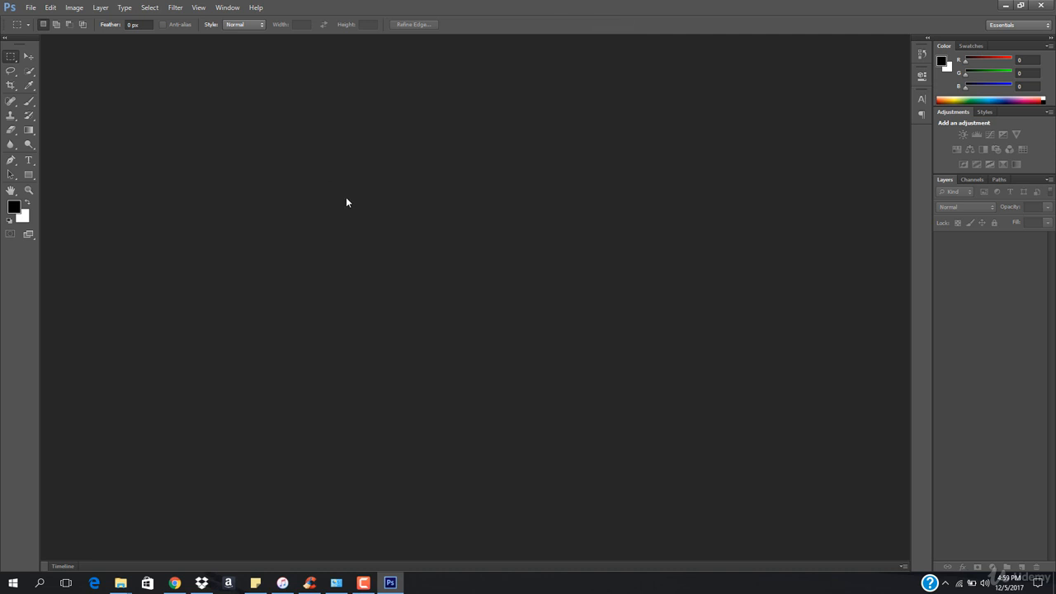
{"action": "key", "text": "ctrl+n"}
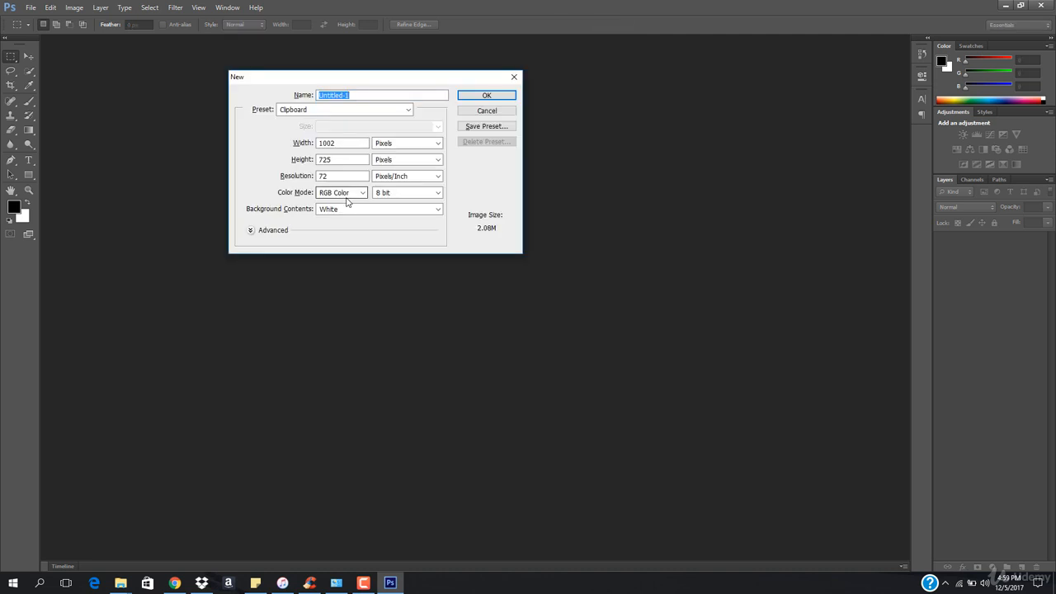
{"action": "key", "text": "Tab"}
{"action": "key", "text": "Tab"}
{"action": "type", "text": "12"}
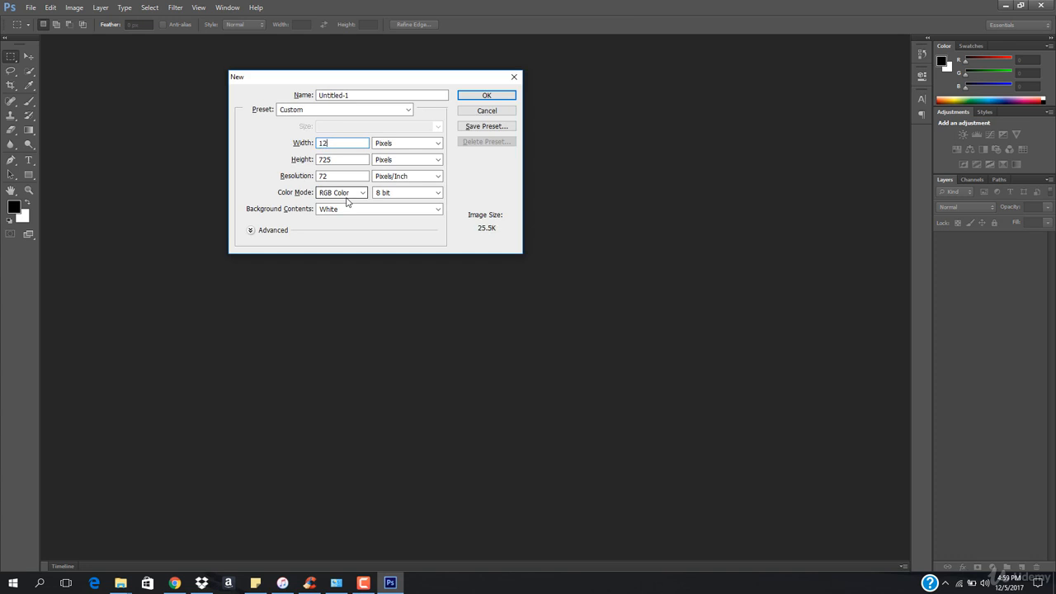
{"action": "type", "text": "80"}
{"action": "key", "text": "Tab"}
{"action": "key", "text": "Tab"}
{"action": "key", "text": "Return"}
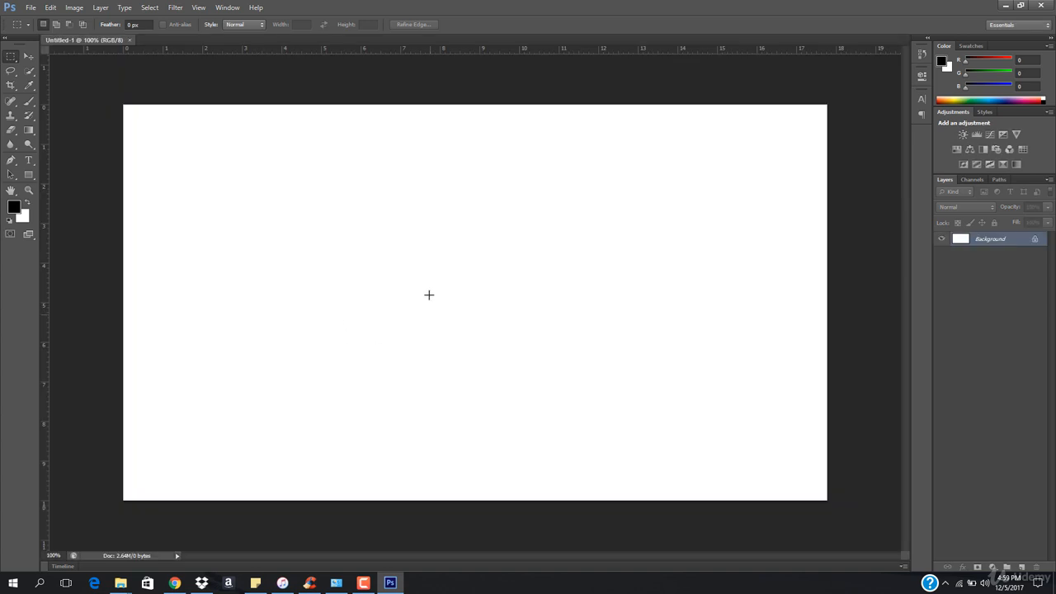
- Place the downloaded laptop and coffee mug photo into the blank Photoshop document
{"action": "left_click", "coordinate": [174, 582]}
{"action": "left_click_drag", "start_coordinate": [59, 559], "coordinate": [419, 291]}
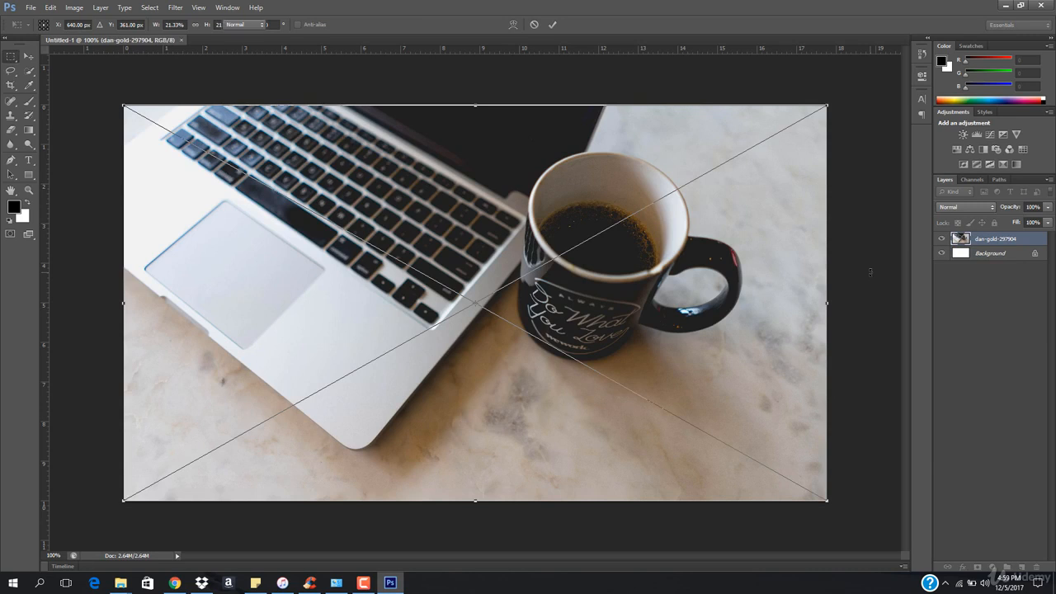
{"action": "key", "text": "Return"}
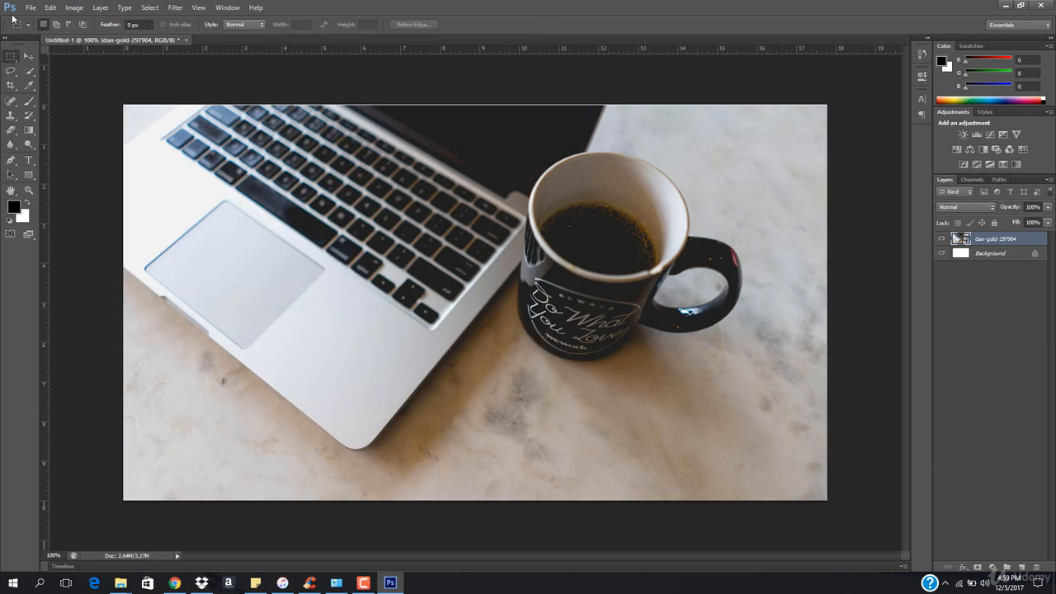
- Enlarge the placed photo to about 22% scale and reposition it so it covers the whole canvas
{"action": "left_click", "coordinate": [28, 56]}
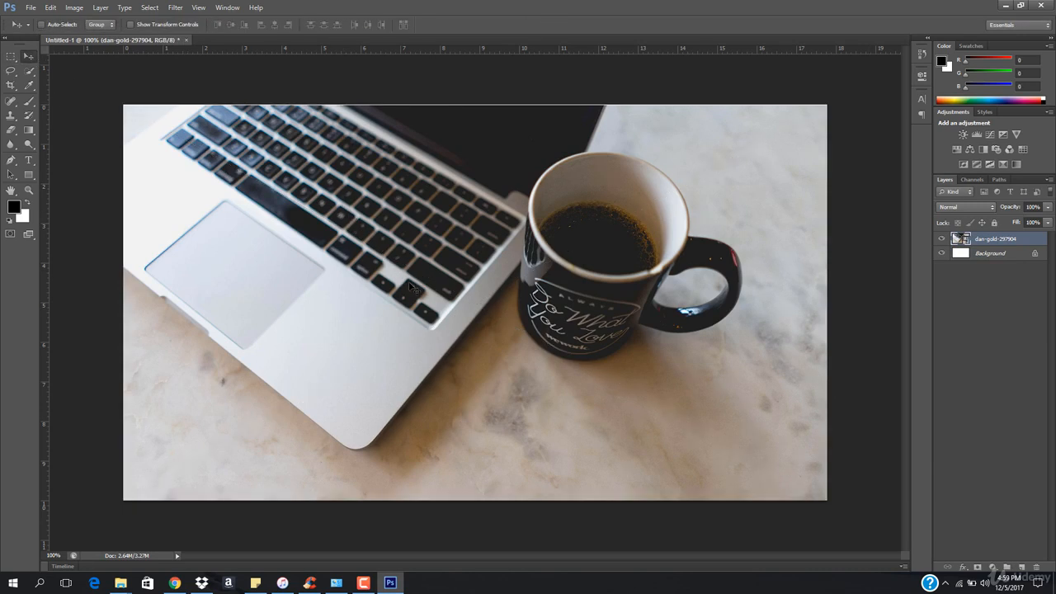
{"action": "key", "text": "ctrl+t"}
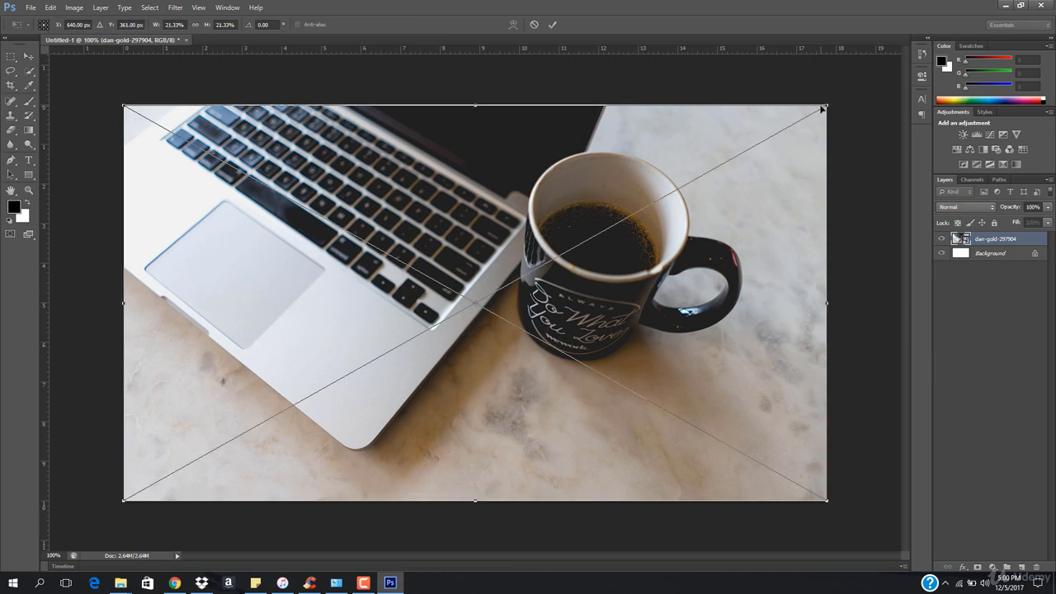
{"action": "left_click_drag", "start_coordinate": [822, 108], "coordinate": [846, 86]}
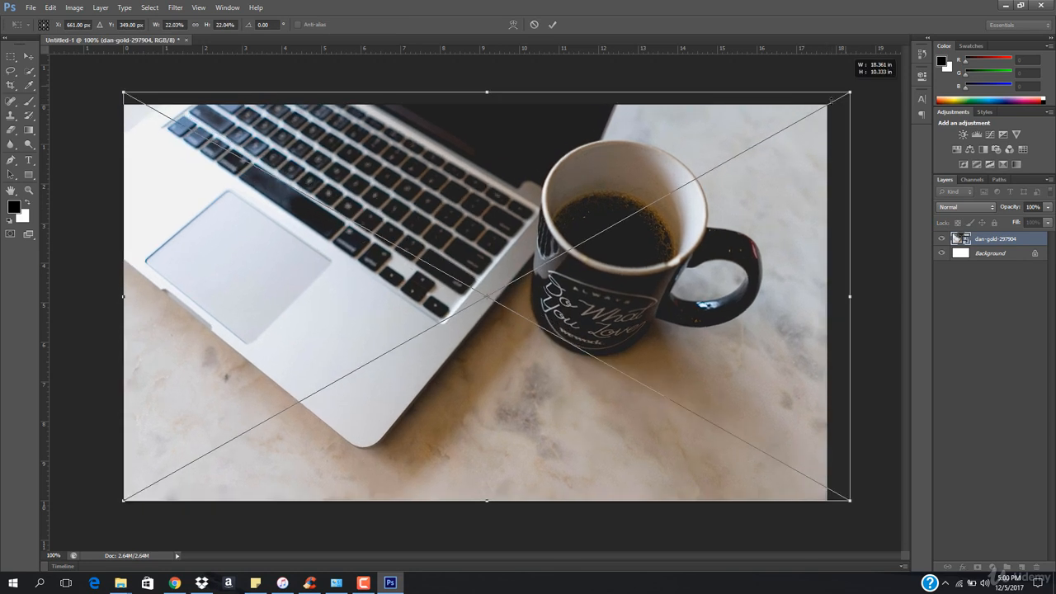
{"action": "left_click_drag", "start_coordinate": [716, 327], "coordinate": [707, 333]}
{"action": "key", "text": "Return"}
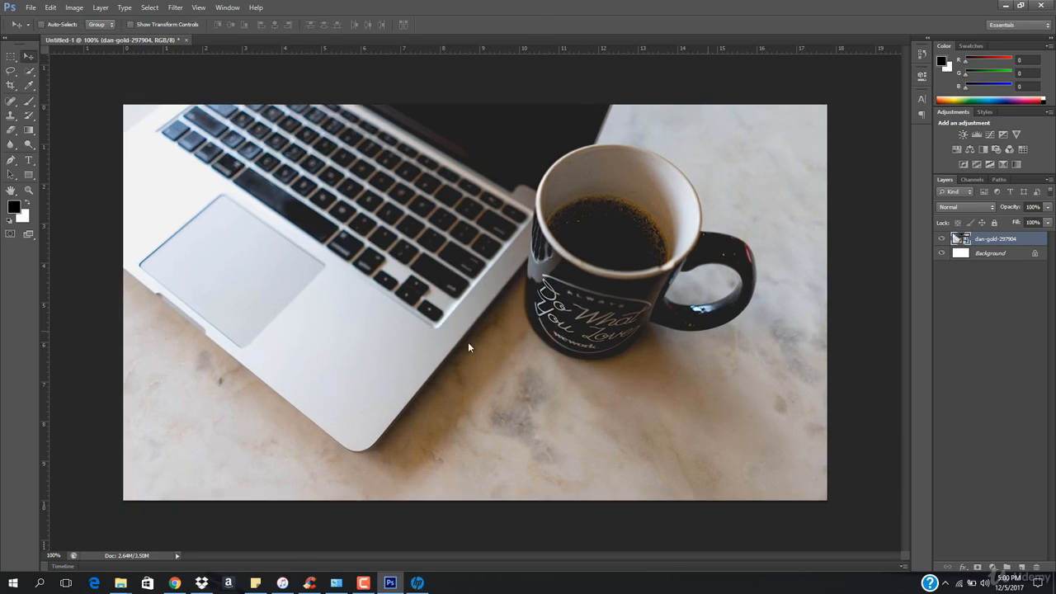
- Save a JPEG copy of the image to the desktop as Untitled-1 copy.JPG at maximum quality
{"action": "key", "text": "ctrl+alt+s"}
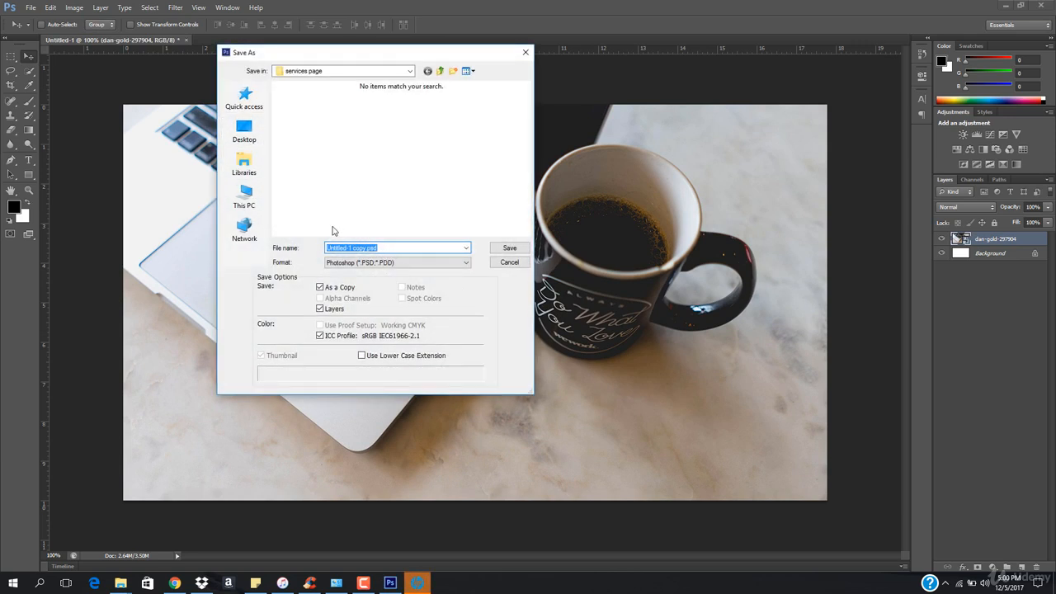
{"action": "left_click", "coordinate": [244, 130]}
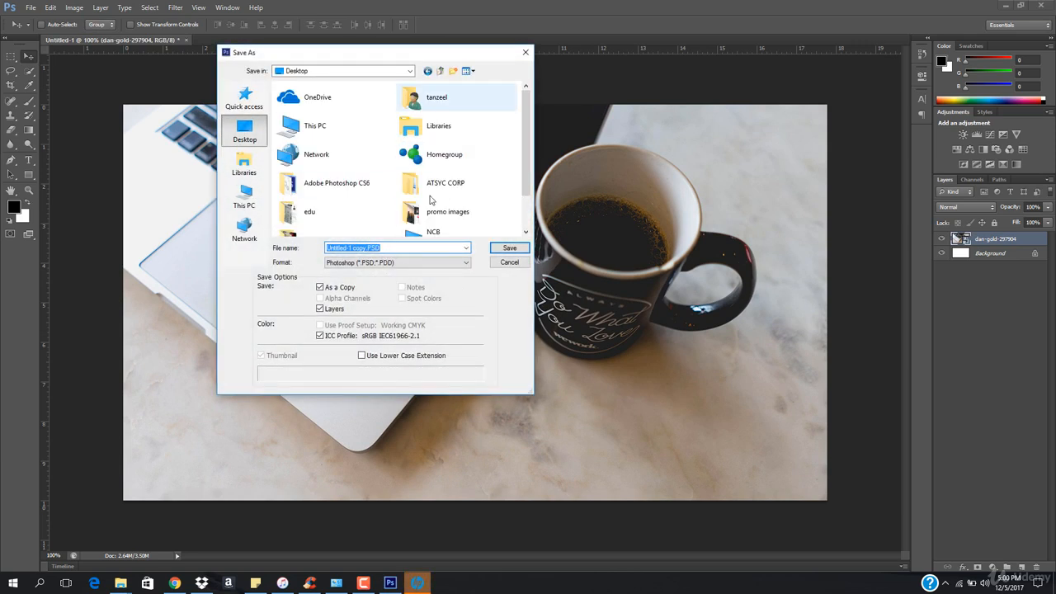
{"action": "left_click", "coordinate": [405, 262]}
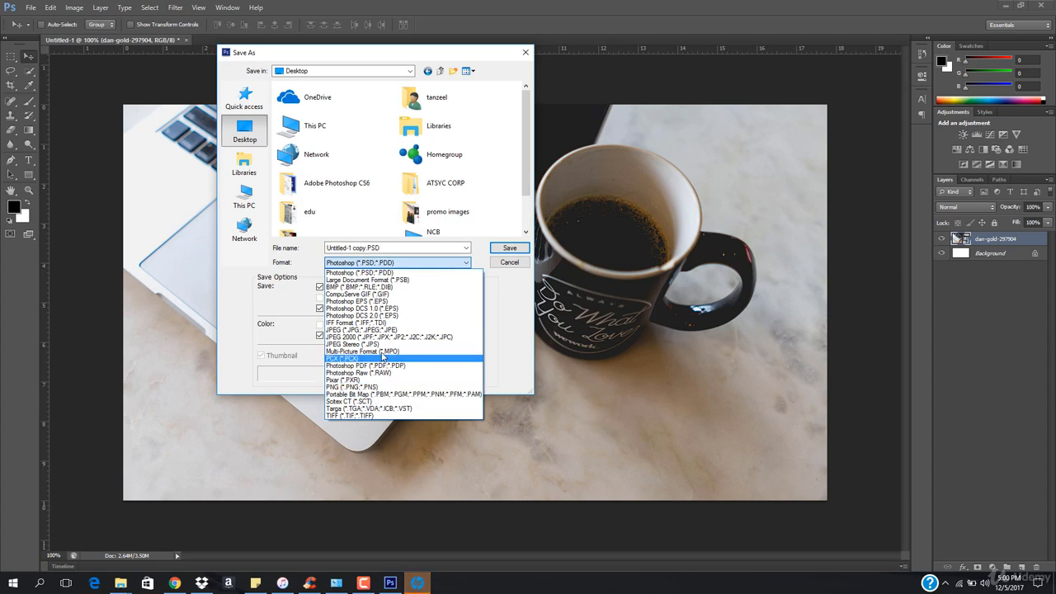
{"action": "left_click", "coordinate": [380, 329]}
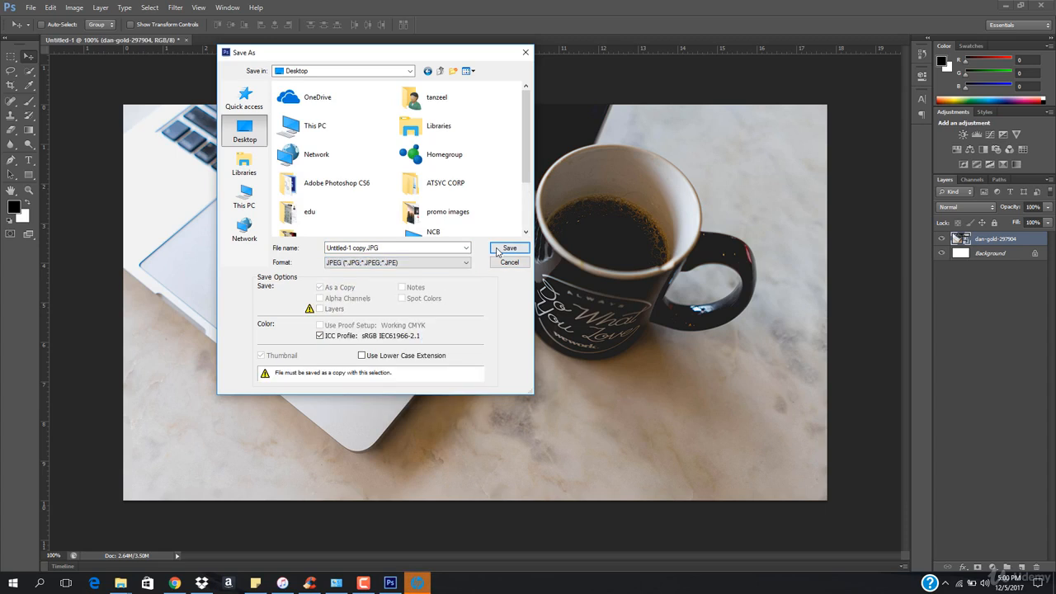
{"action": "left_click", "coordinate": [508, 248]}
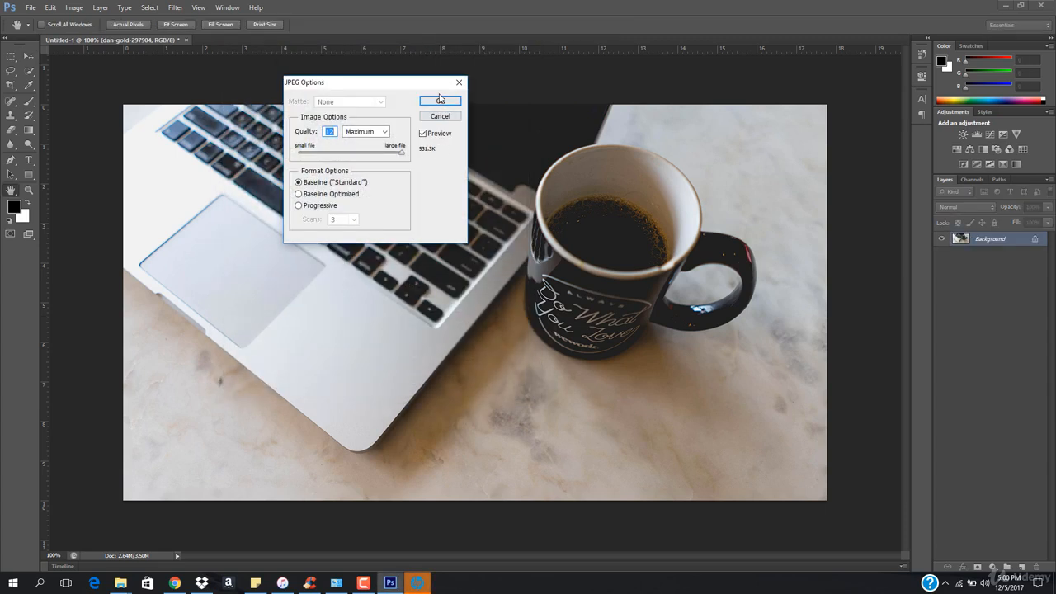
{"action": "left_click", "coordinate": [439, 100]}
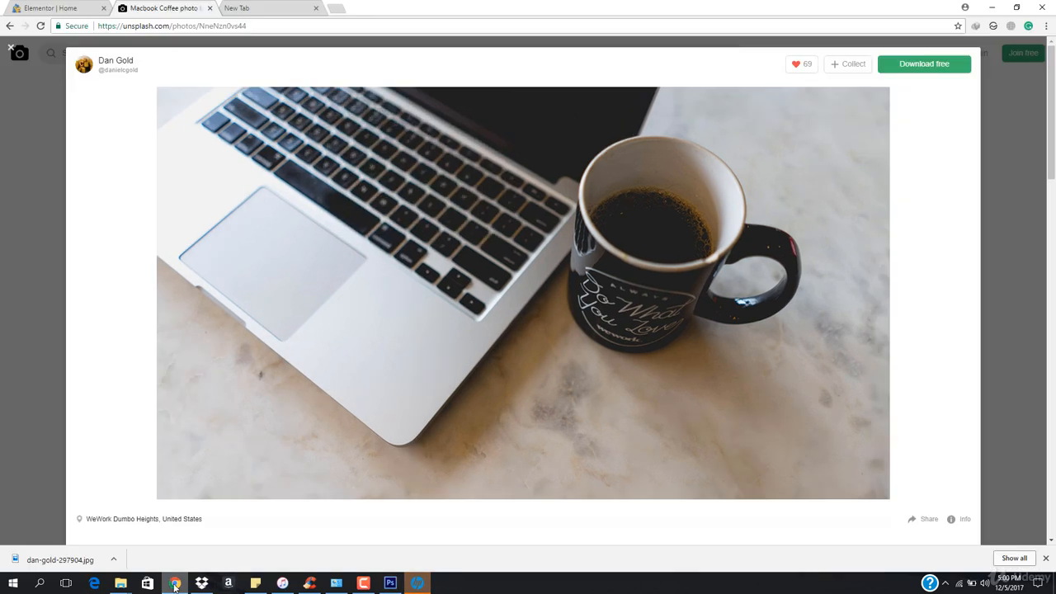
- Switch to the Elementor home page in Chrome and open the settings of the section containing the name heading
{"action": "left_click", "coordinate": [174, 584]}
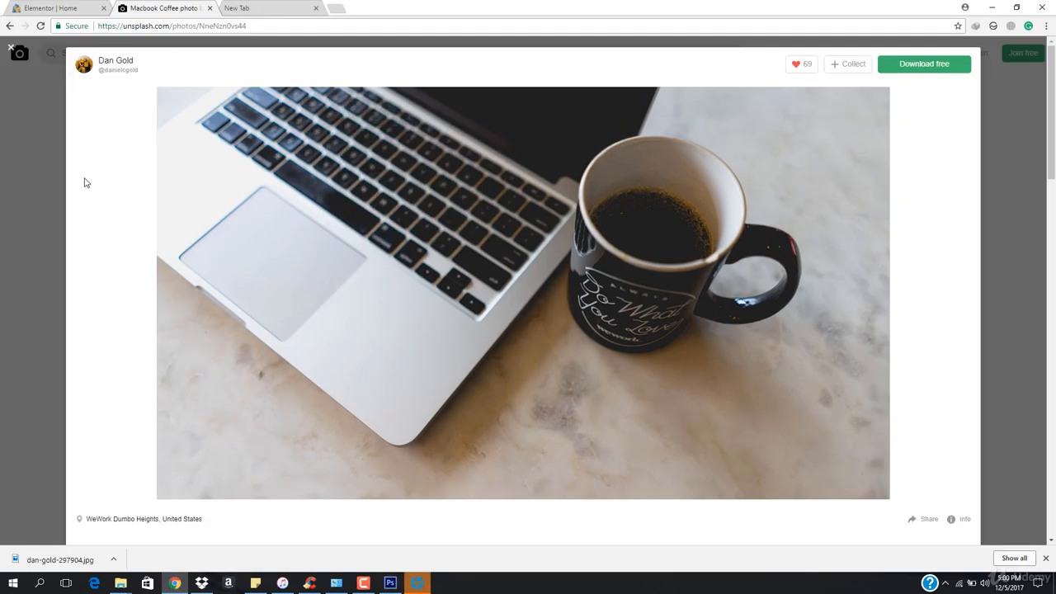
{"action": "left_click", "coordinate": [51, 7]}
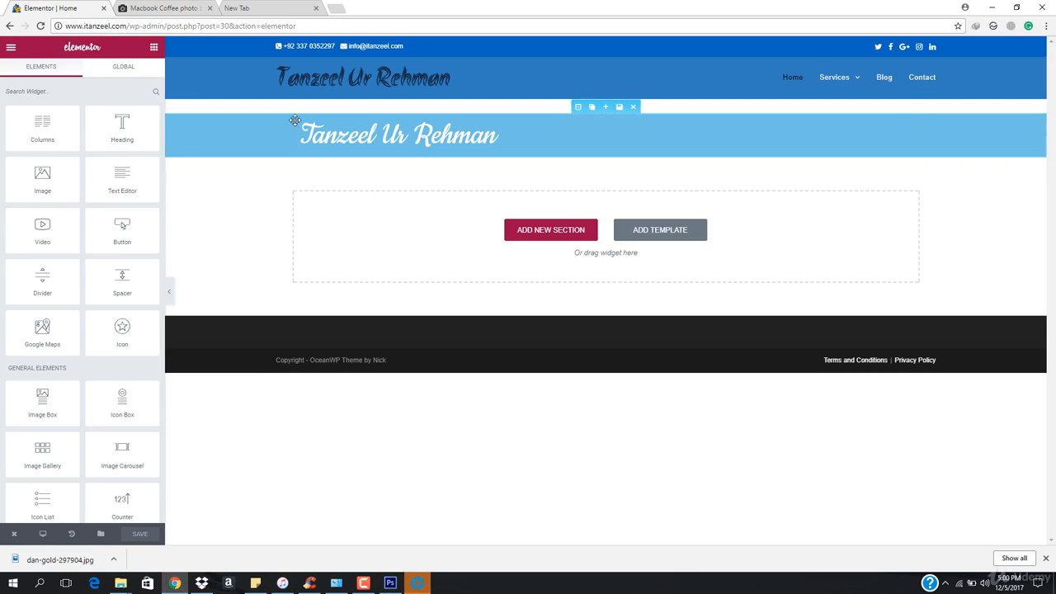
{"action": "mouse_move", "coordinate": [300, 120]}
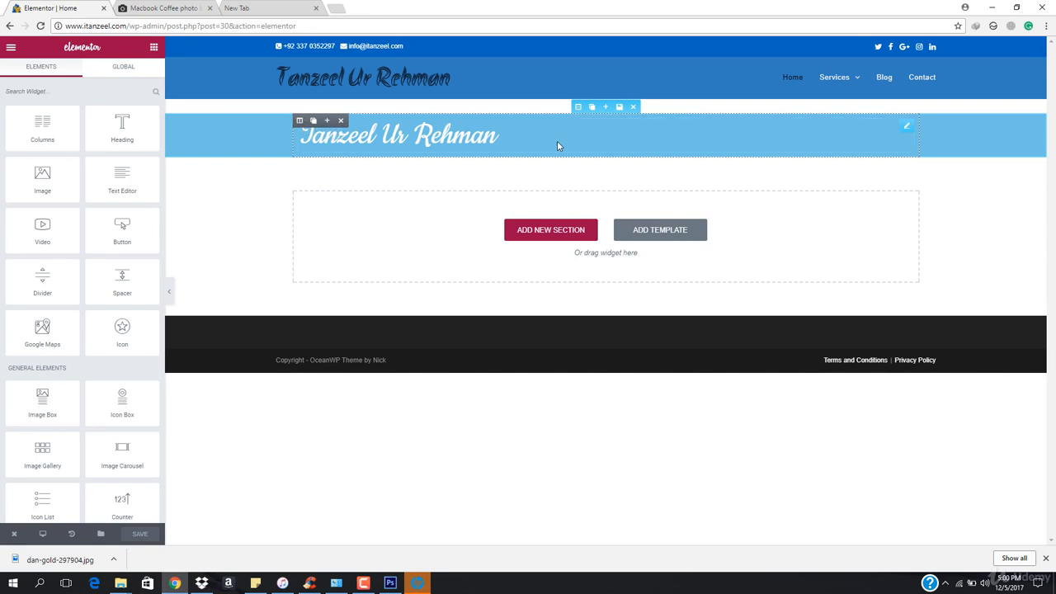
{"action": "left_click", "coordinate": [428, 141]}
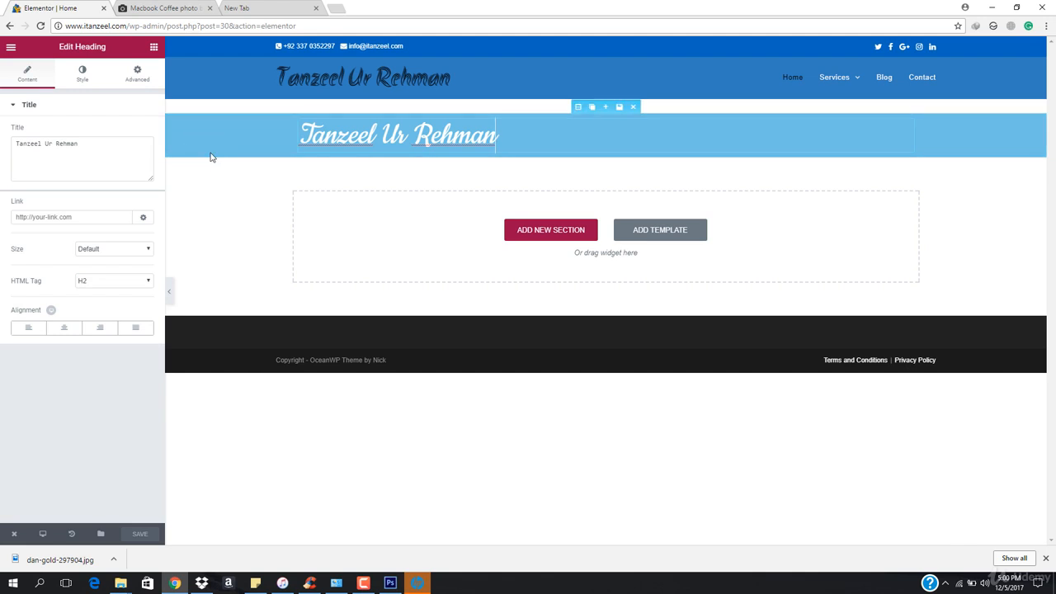
{"action": "left_click", "coordinate": [576, 149]}
{"action": "left_click", "coordinate": [577, 107]}
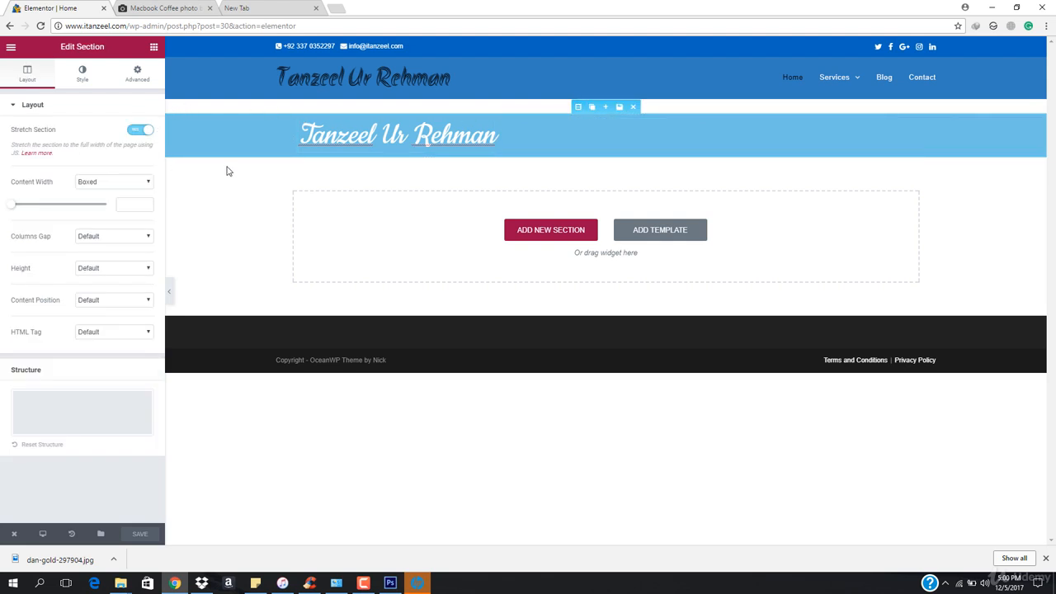
- Upload Untitled-1 copy.JPG from the desktop and insert it as the section's background image
{"action": "left_click", "coordinate": [82, 74]}
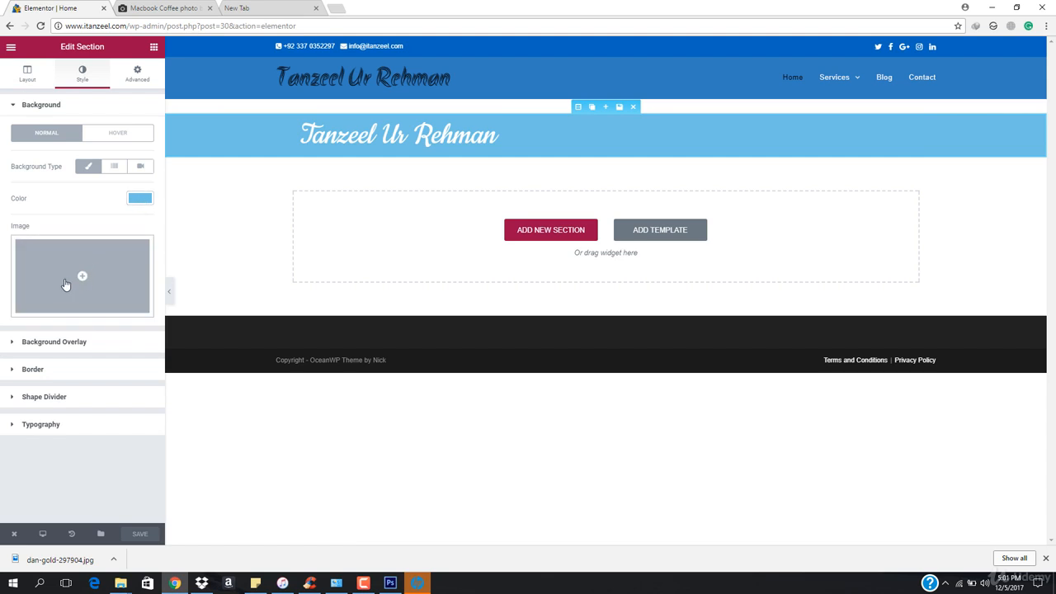
{"action": "left_click", "coordinate": [71, 285]}
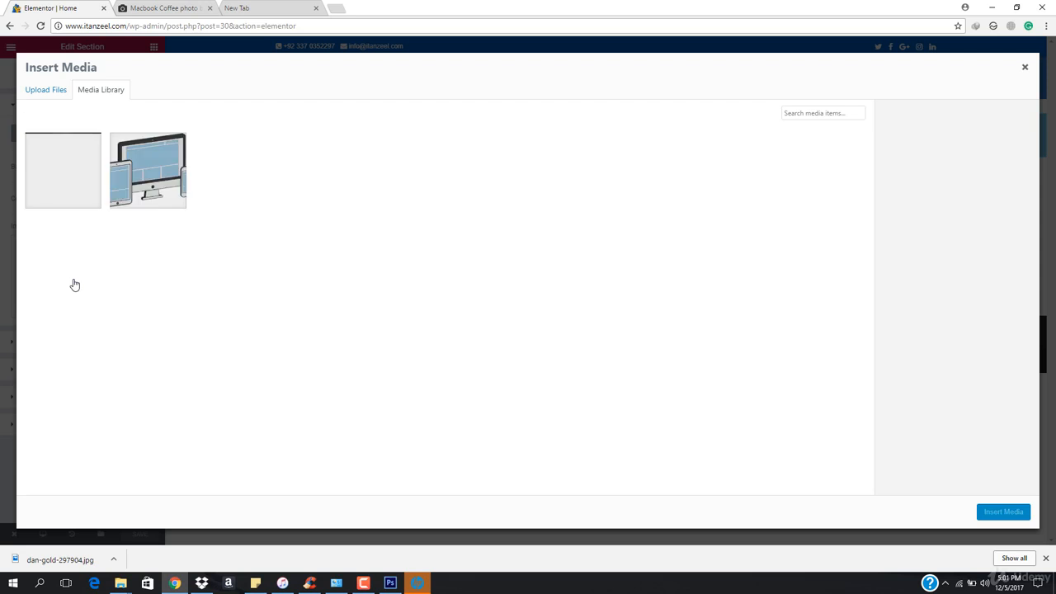
{"action": "left_click", "coordinate": [43, 91]}
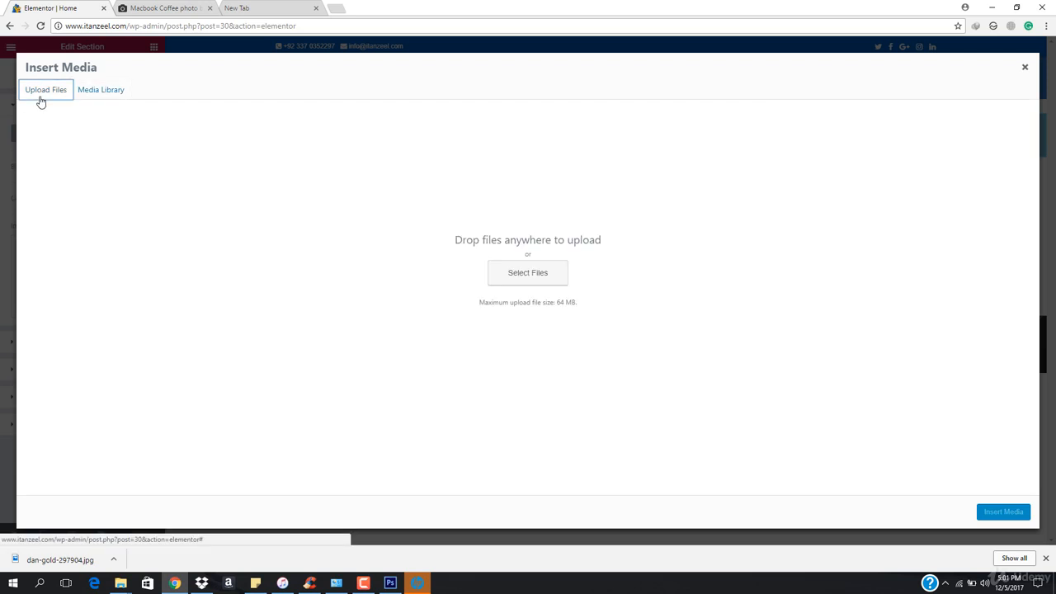
{"action": "left_click", "coordinate": [526, 273]}
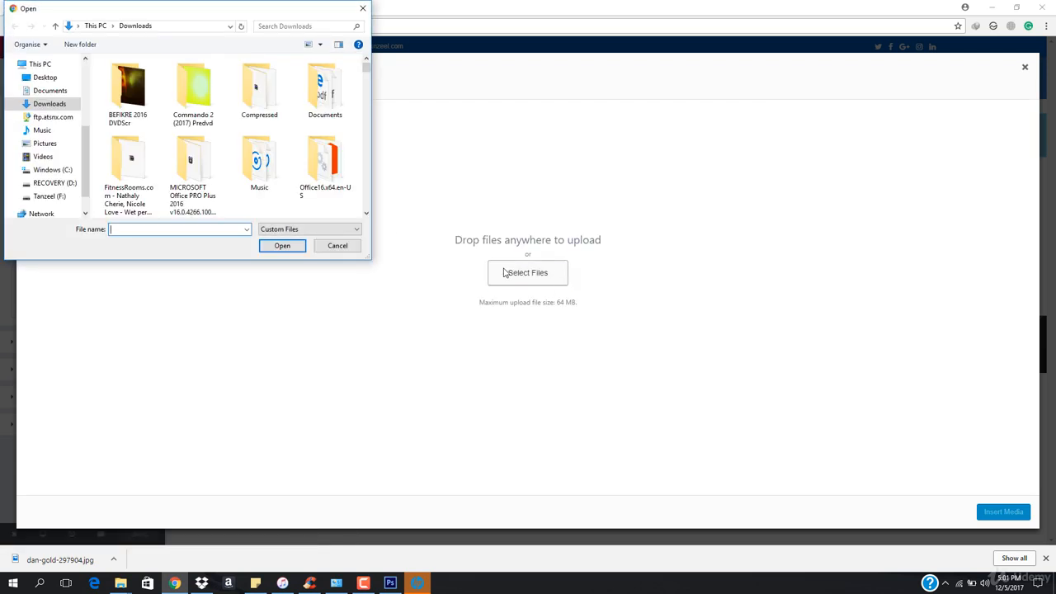
{"action": "left_click", "coordinate": [60, 80]}
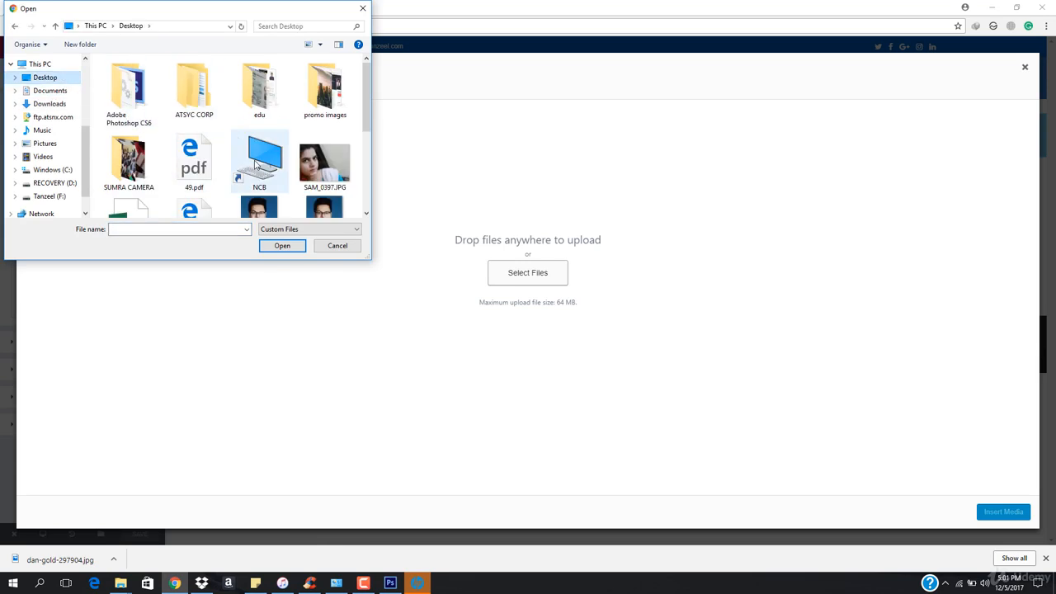
{"action": "scroll", "coordinate": [261, 165], "scroll_direction": "down", "scroll_amount": 5}
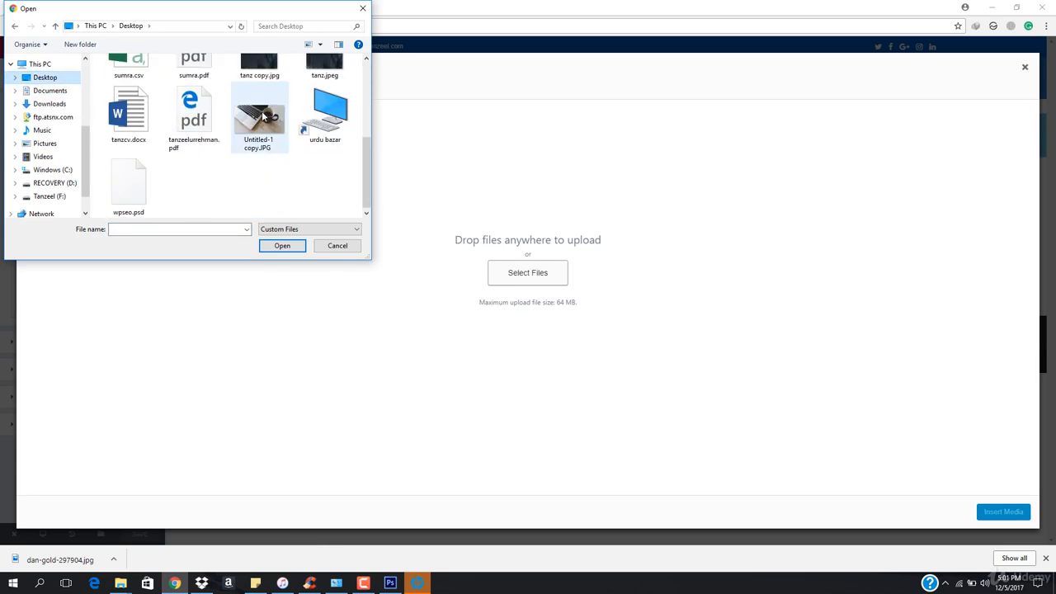
{"action": "double_click", "coordinate": [251, 130]}
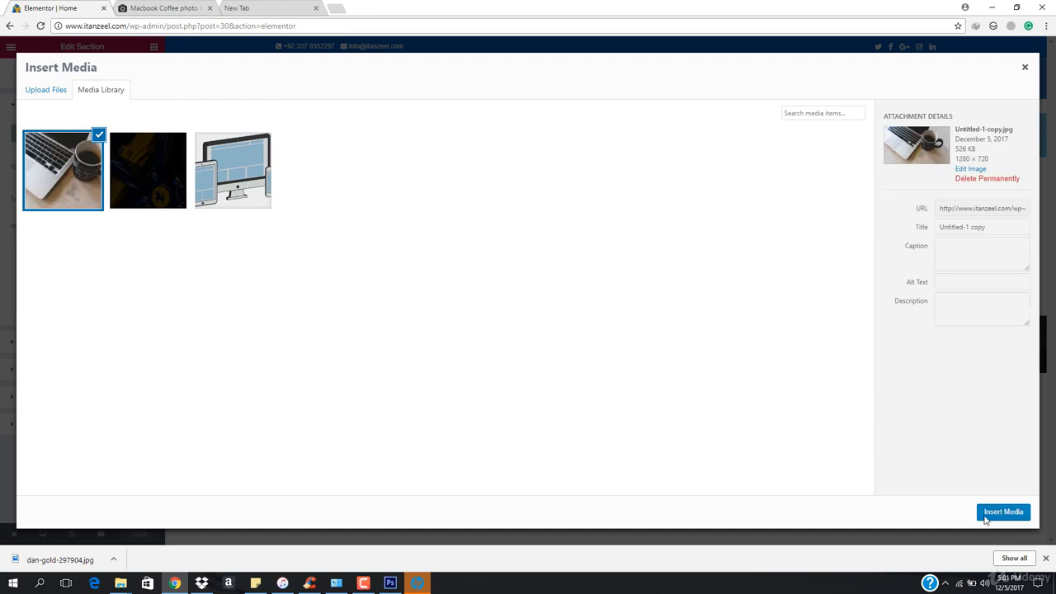
{"action": "left_click", "coordinate": [1003, 512]}
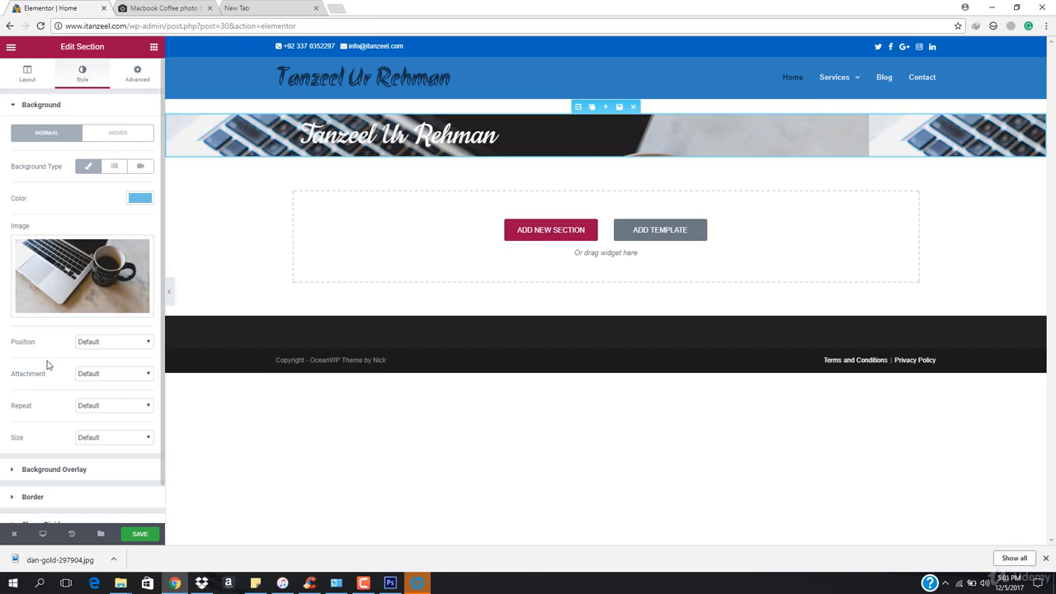
- Set the background image's attachment to Fixed, repeat to No-repeat and size to Cover
{"action": "left_click", "coordinate": [110, 343]}
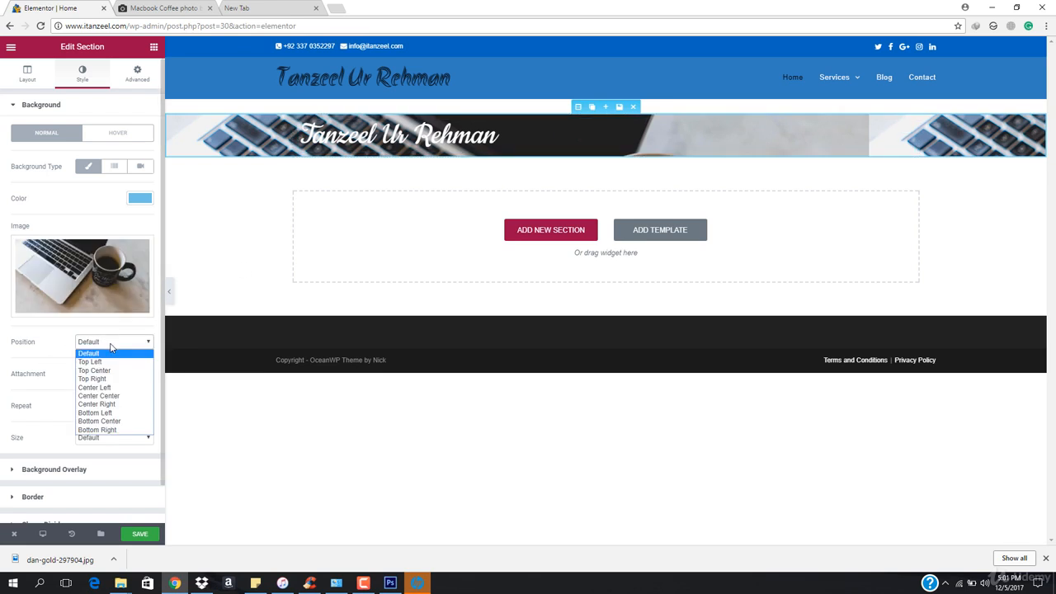
{"action": "left_click", "coordinate": [112, 348]}
{"action": "left_click", "coordinate": [107, 374]}
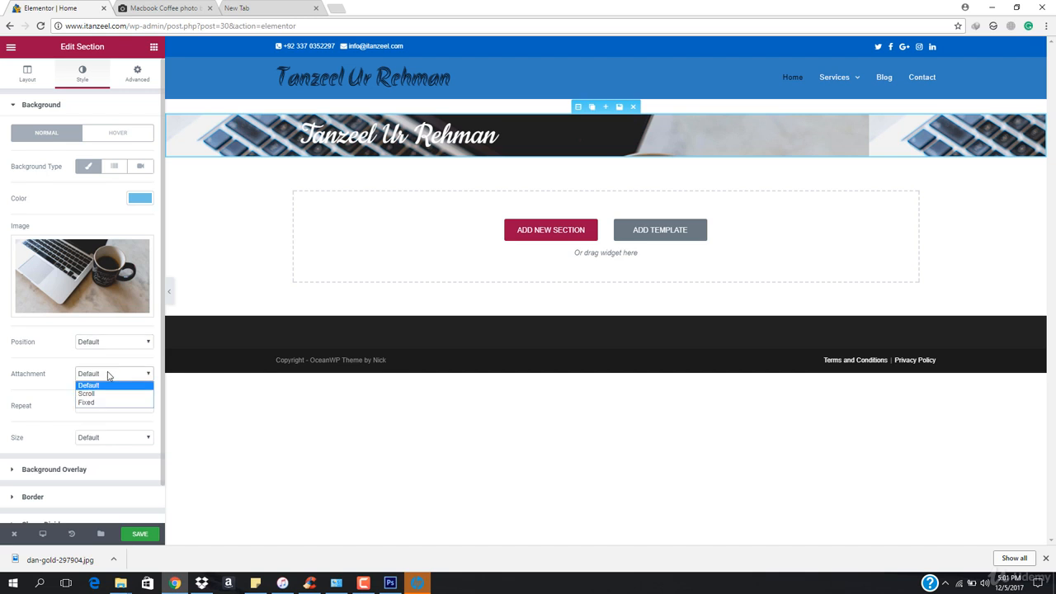
{"action": "left_click", "coordinate": [108, 402]}
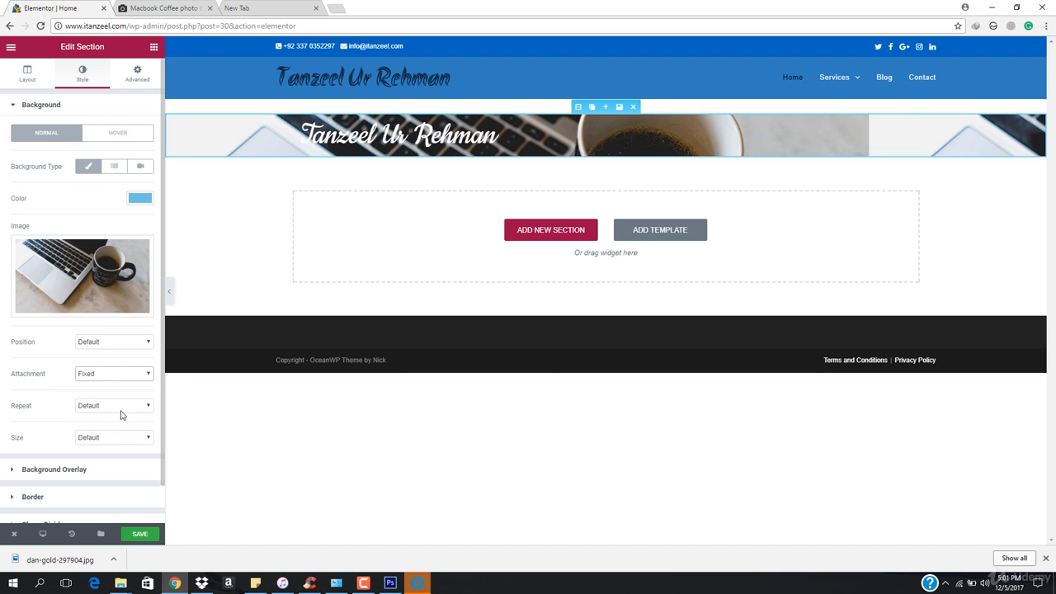
{"action": "left_click", "coordinate": [121, 409]}
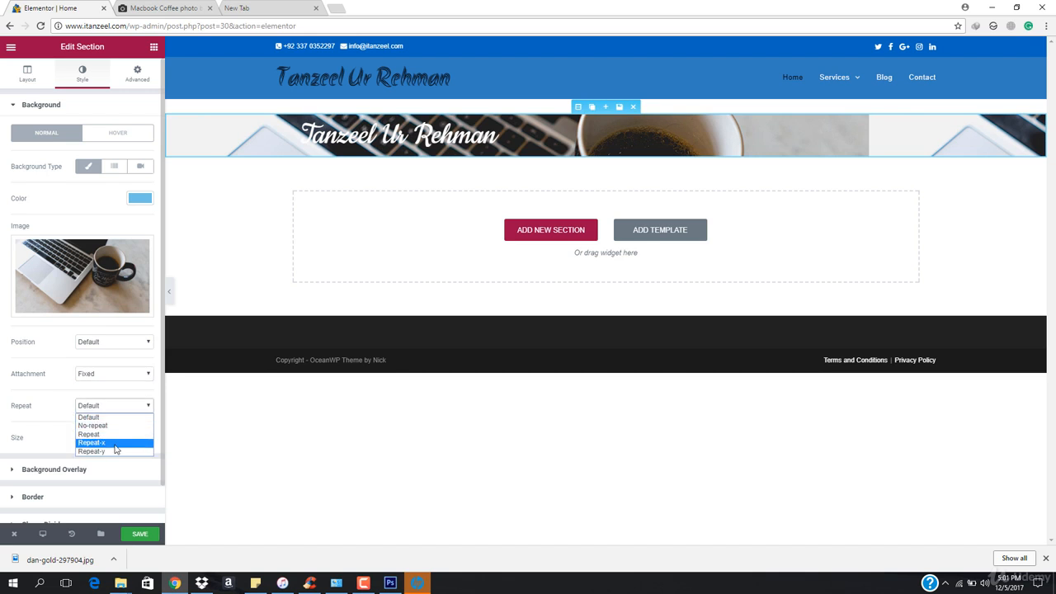
{"action": "left_click", "coordinate": [121, 426]}
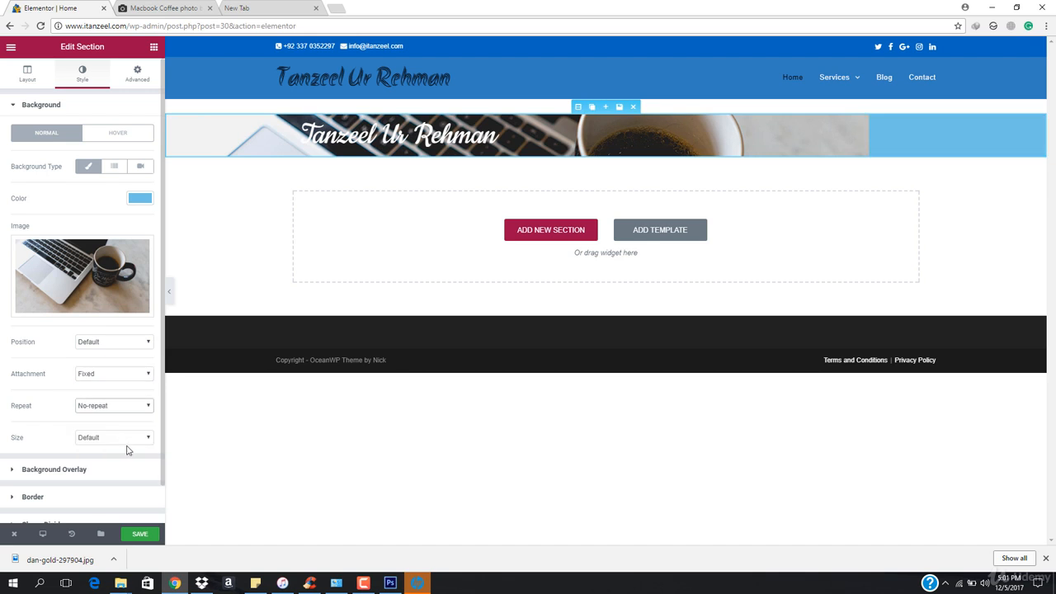
{"action": "left_click", "coordinate": [128, 445]}
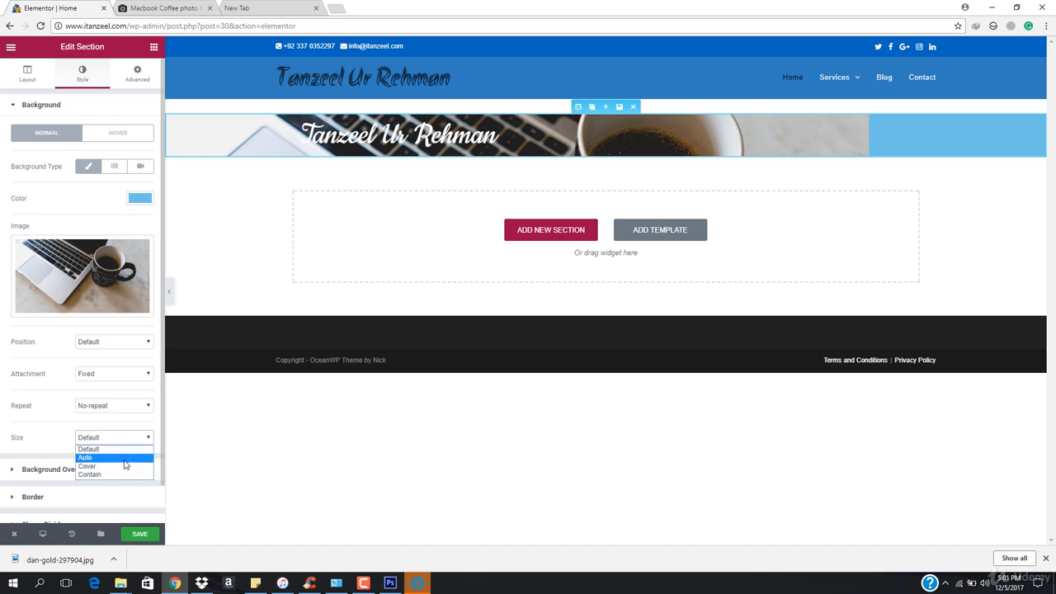
{"action": "left_click", "coordinate": [124, 466]}
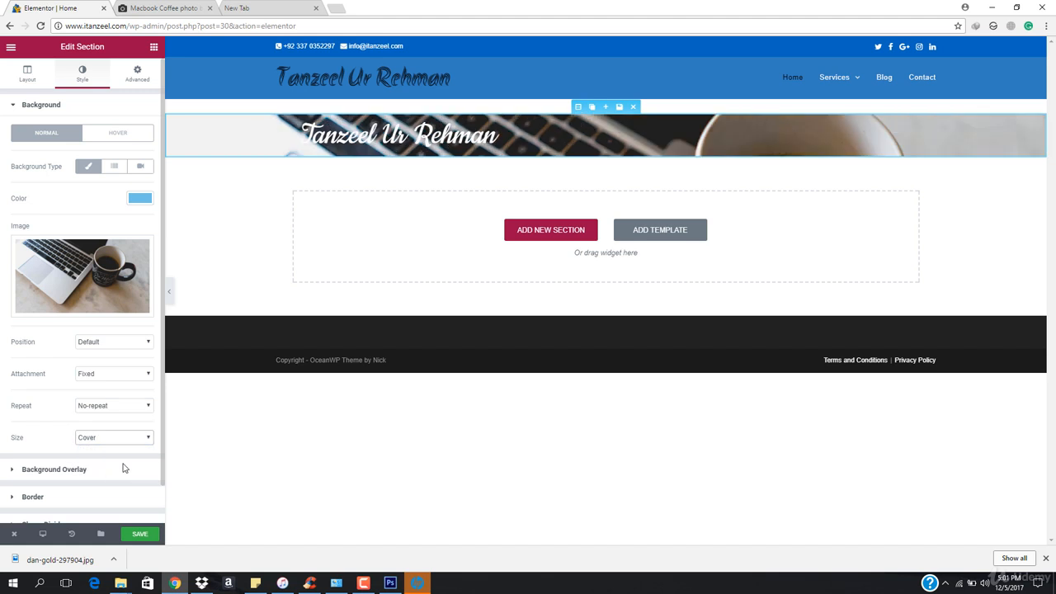
- Try the Full Width content width in the section's layout and return it to Boxed
{"action": "left_click", "coordinate": [26, 75]}
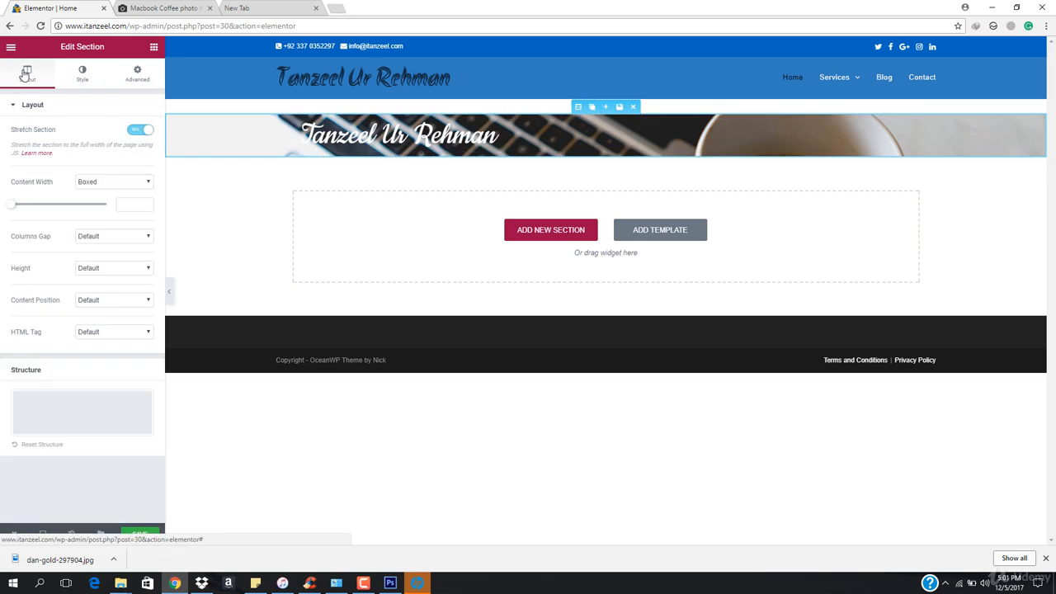
{"action": "left_click", "coordinate": [108, 183]}
{"action": "left_click", "coordinate": [110, 204]}
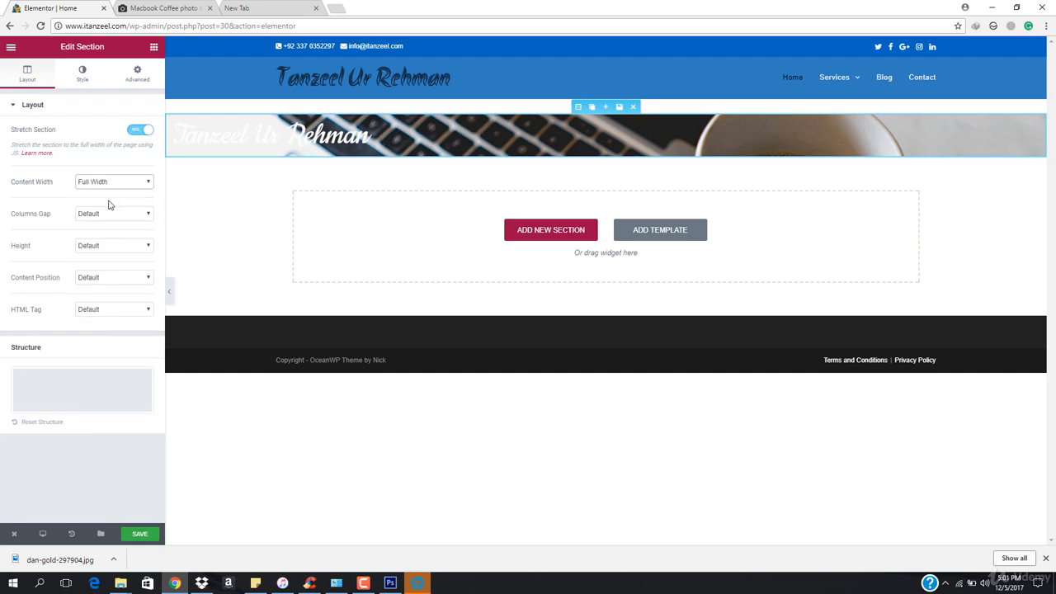
{"action": "left_click", "coordinate": [127, 185]}
{"action": "left_click", "coordinate": [118, 195]}
- Try the Fit To Screen height on the header section and check how it fills the page
{"action": "left_click", "coordinate": [130, 271]}
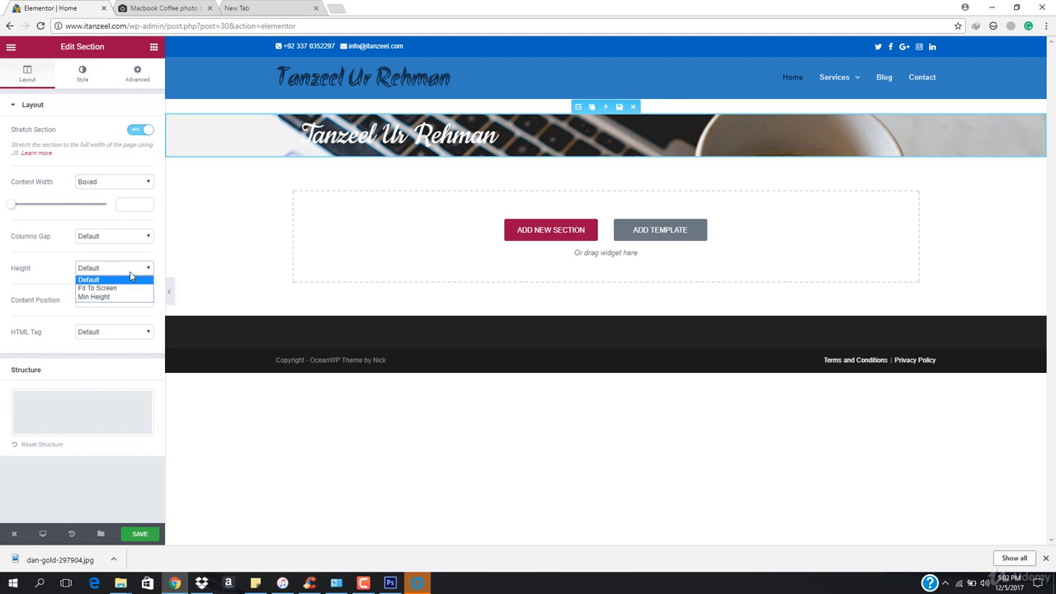
{"action": "left_click", "coordinate": [97, 288]}
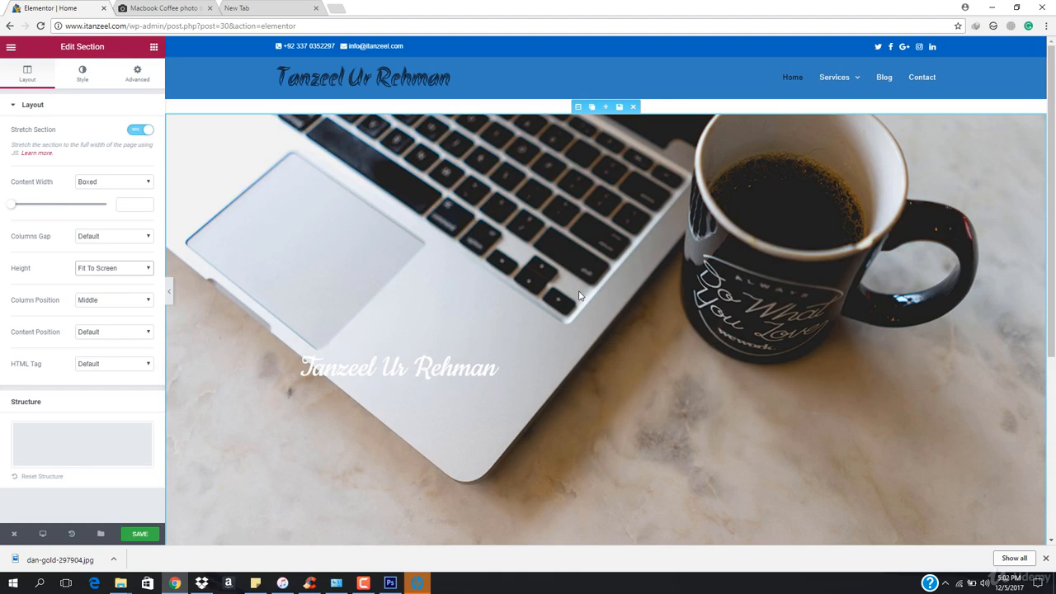
{"action": "scroll", "coordinate": [578, 295], "scroll_direction": "down", "scroll_amount": 4}
{"action": "scroll", "coordinate": [578, 295], "scroll_direction": "up", "scroll_amount": 4}
- Set the section's height to Min Height with a minimum height of 500 px
{"action": "left_click", "coordinate": [113, 269]}
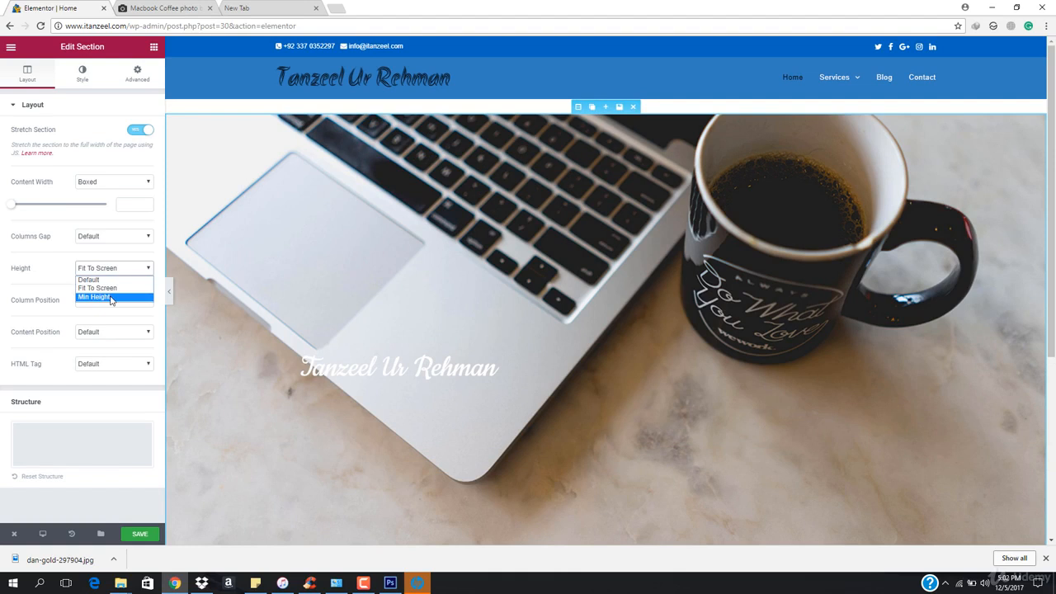
{"action": "left_click", "coordinate": [113, 298]}
{"action": "left_click_drag", "start_coordinate": [37, 314], "coordinate": [46, 314]}
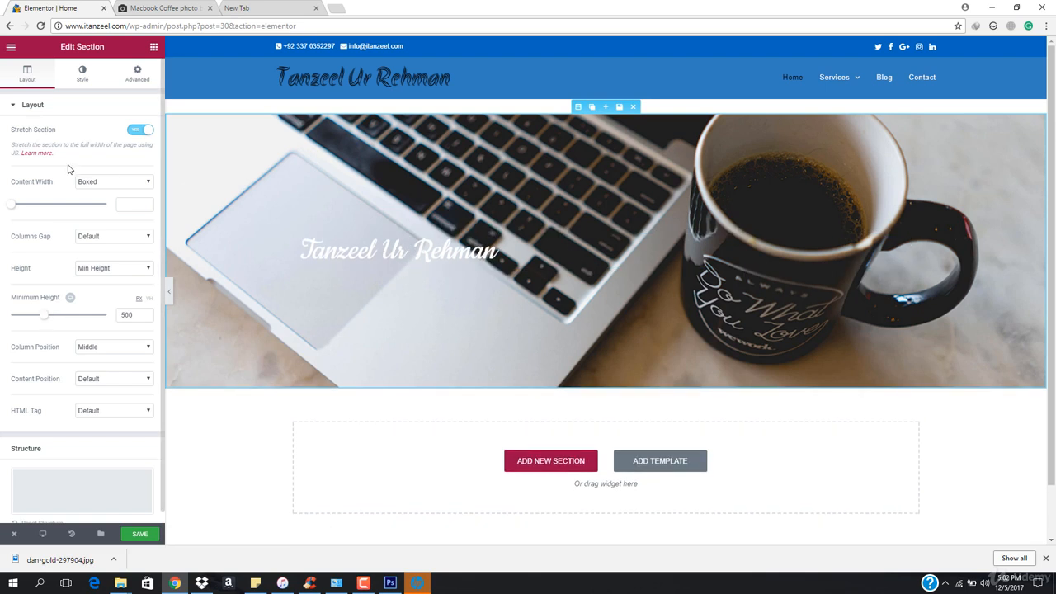
- Review the section's background settings and examine how the fixed background image behaves as the page scrolls
{"action": "left_click", "coordinate": [83, 73]}
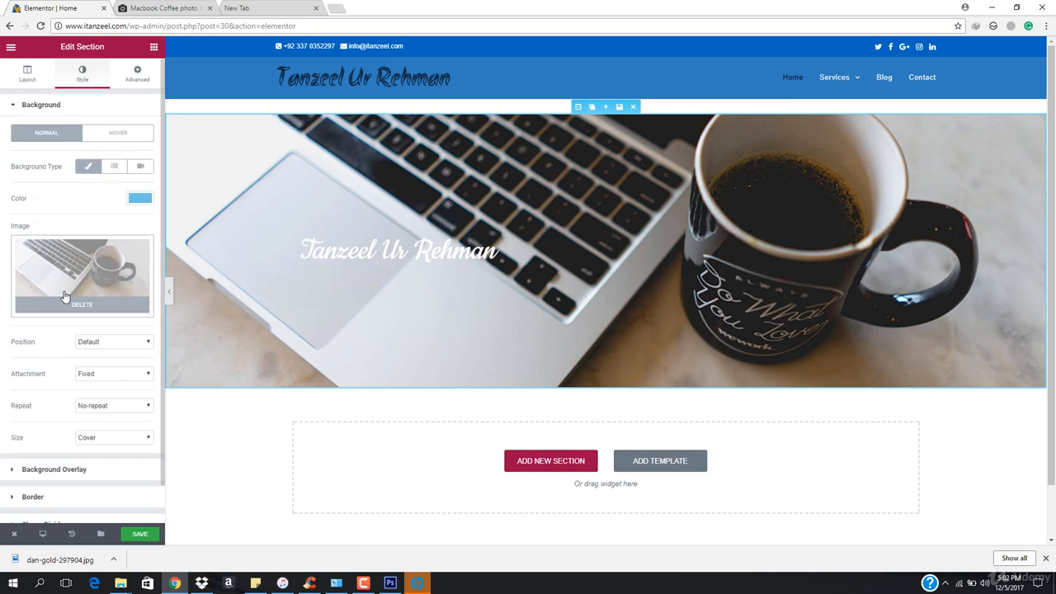
{"action": "scroll", "coordinate": [67, 297], "scroll_direction": "down", "scroll_amount": 1}
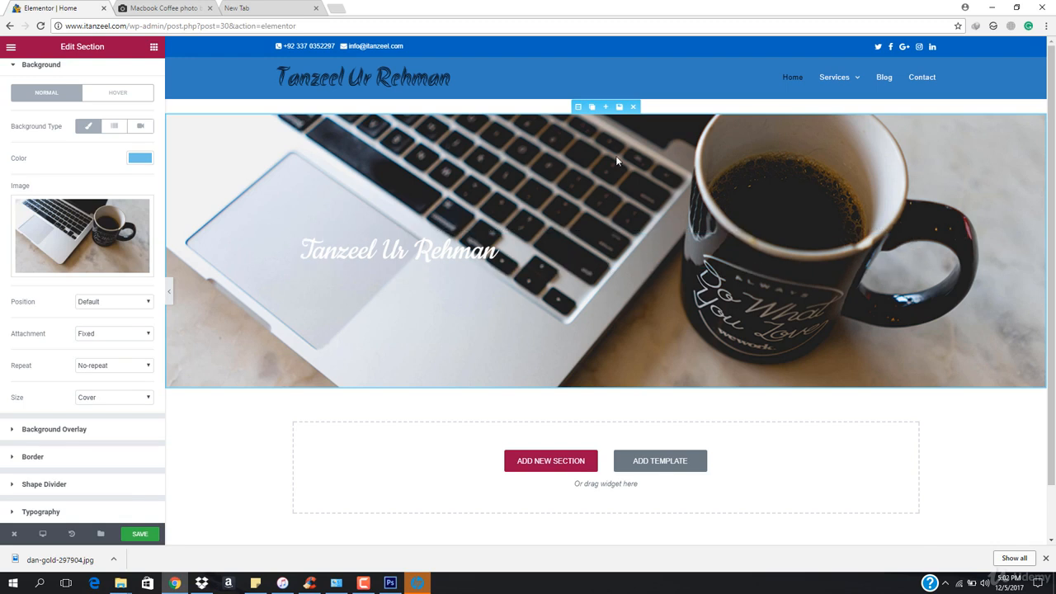
{"action": "scroll", "coordinate": [605, 147], "scroll_direction": "down", "scroll_amount": 1}
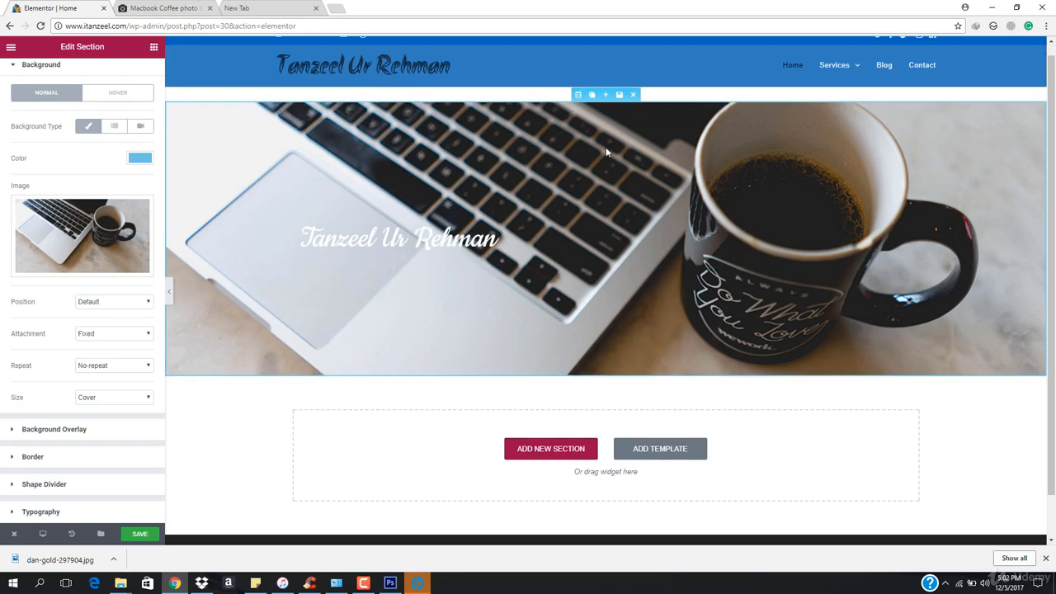
{"action": "scroll", "coordinate": [605, 147], "scroll_direction": "up", "scroll_amount": 1}
{"action": "scroll", "coordinate": [605, 146], "scroll_direction": "down", "scroll_amount": 1}
{"action": "scroll", "coordinate": [606, 147], "scroll_direction": "up", "scroll_amount": 1}
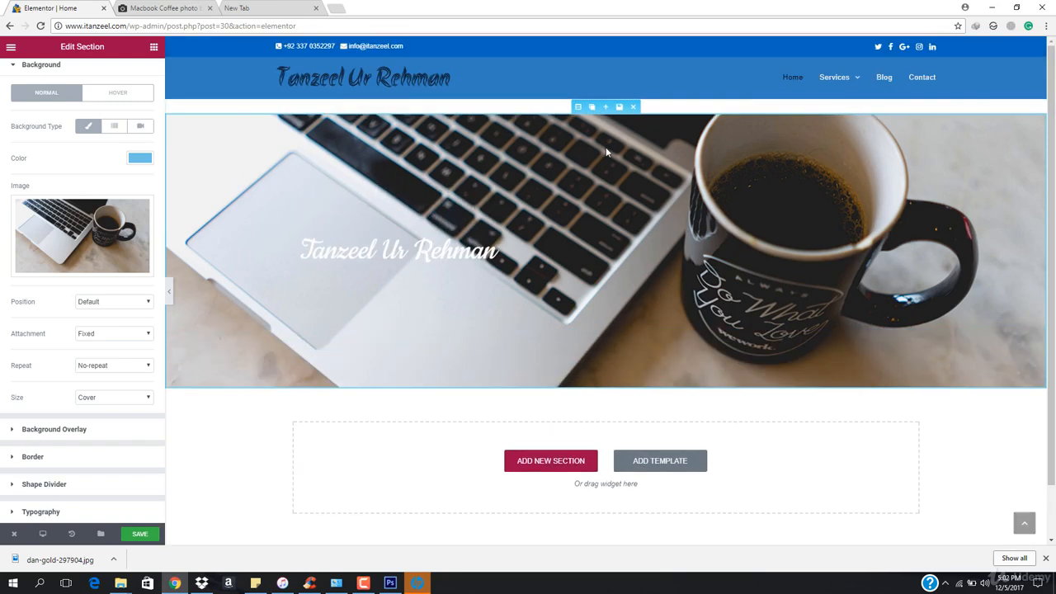
{"action": "scroll", "coordinate": [606, 147], "scroll_direction": "down", "scroll_amount": 1}
{"action": "scroll", "coordinate": [605, 147], "scroll_direction": "up", "scroll_amount": 1}
{"action": "scroll", "coordinate": [605, 147], "scroll_direction": "down", "scroll_amount": 1}
{"action": "scroll", "coordinate": [605, 147], "scroll_direction": "up", "scroll_amount": 1}
{"action": "scroll", "coordinate": [606, 151], "scroll_direction": "down", "scroll_amount": 1}
{"action": "scroll", "coordinate": [606, 151], "scroll_direction": "up", "scroll_amount": 1}
{"action": "scroll", "coordinate": [605, 150], "scroll_direction": "down", "scroll_amount": 1}
{"action": "scroll", "coordinate": [605, 150], "scroll_direction": "up", "scroll_amount": 1}
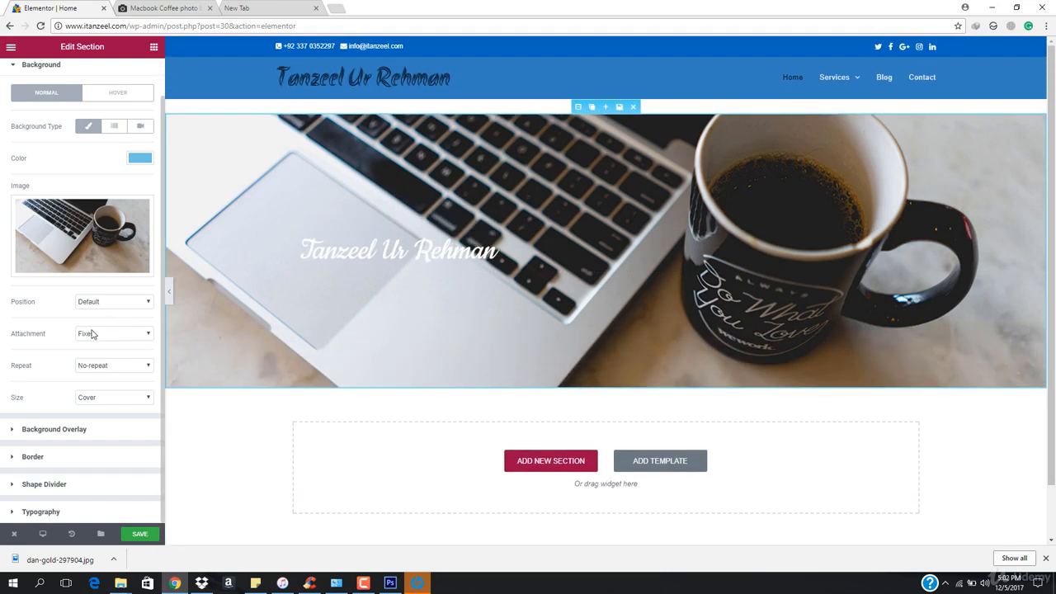
- Set the background image's repeat to Default and give the section a Classic background overlay
{"action": "left_click", "coordinate": [111, 372]}
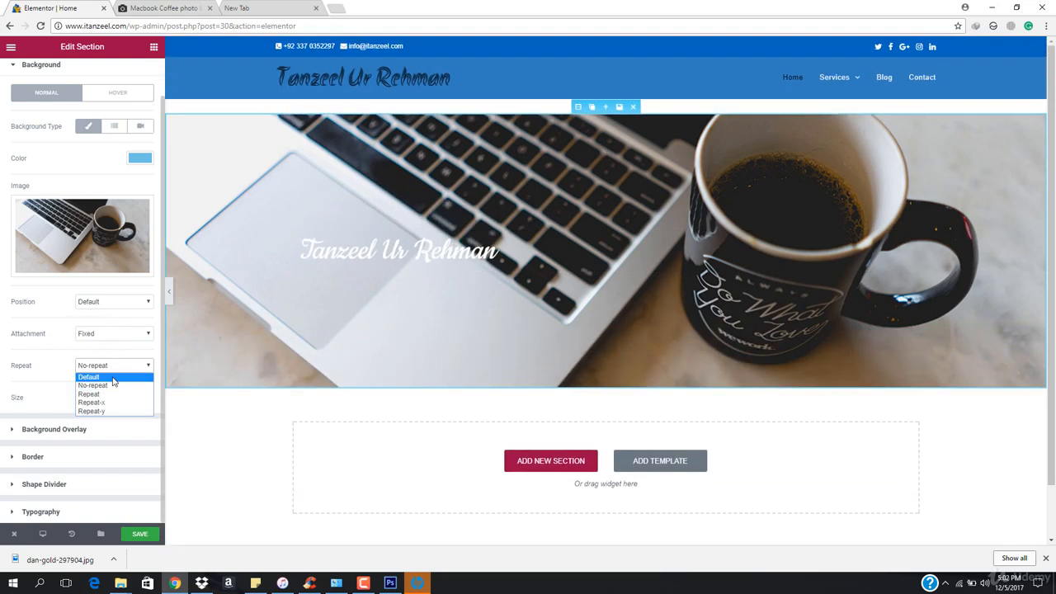
{"action": "left_click", "coordinate": [120, 378]}
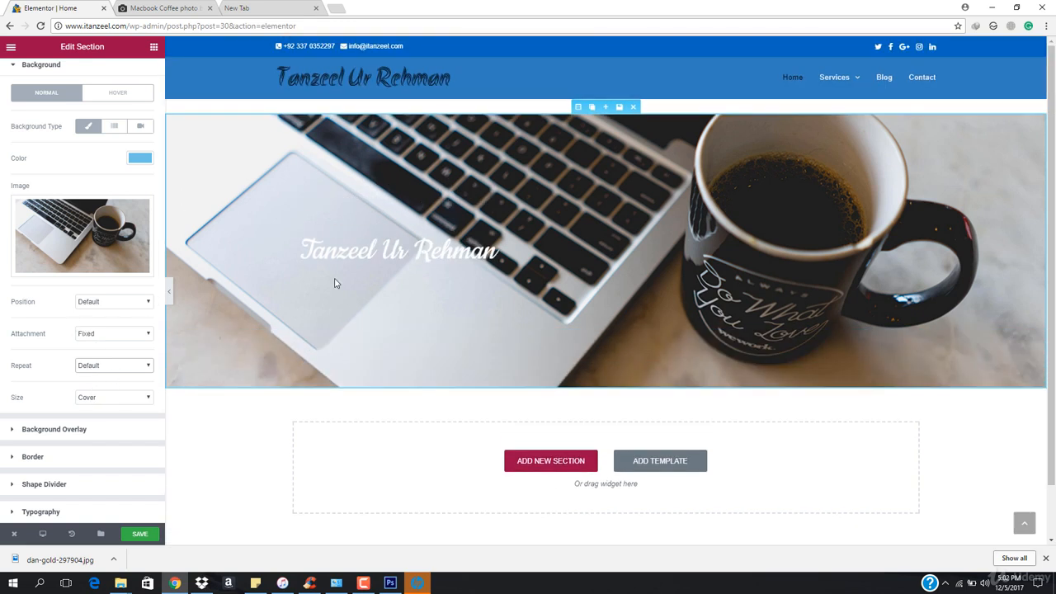
{"action": "left_click", "coordinate": [47, 433]}
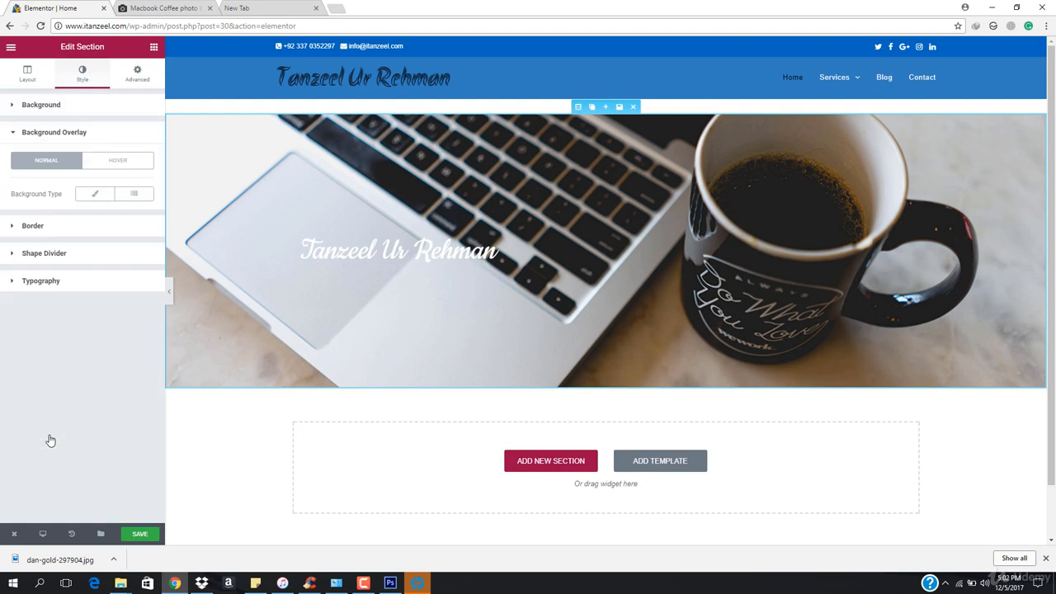
{"action": "left_click", "coordinate": [93, 196]}
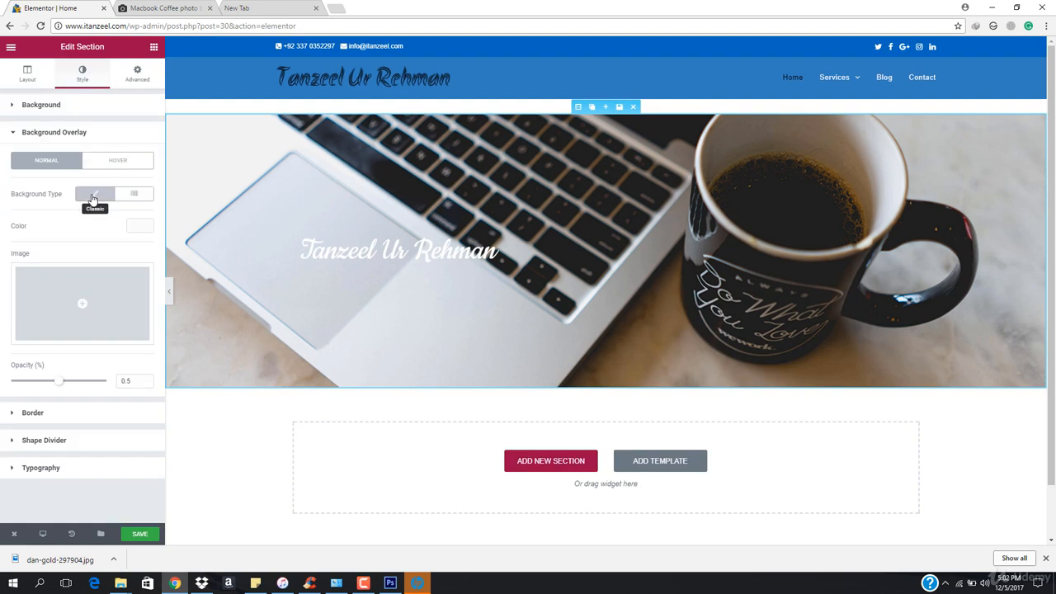
- Try green and several blue tints as the overlay color, ending on the blue #207edb
{"action": "left_click", "coordinate": [138, 228]}
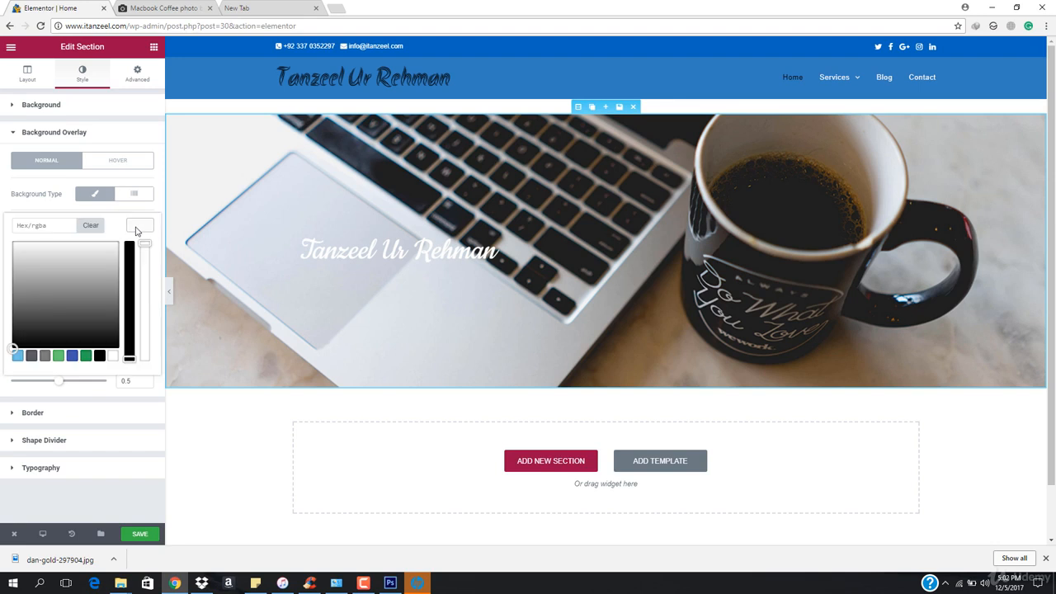
{"action": "left_click", "coordinate": [73, 356]}
{"action": "left_click", "coordinate": [87, 359]}
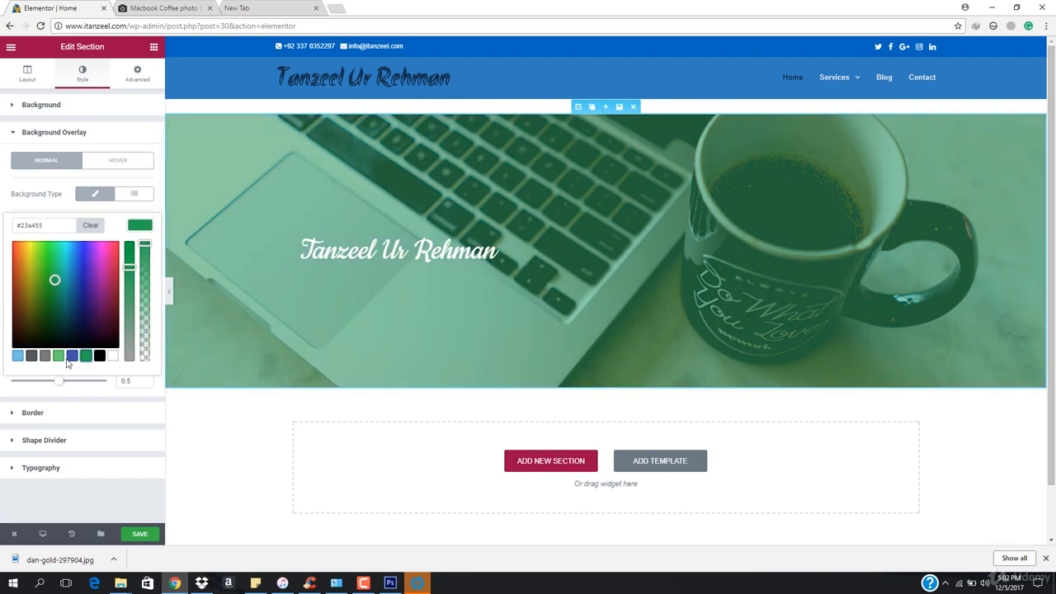
{"action": "left_click", "coordinate": [18, 356]}
{"action": "mouse_move", "coordinate": [84, 273]}
{"action": "left_mouse_down"}
{"action": "mouse_move", "coordinate": [93, 252]}
{"action": "mouse_move", "coordinate": [76, 255]}
{"action": "left_mouse_up"}
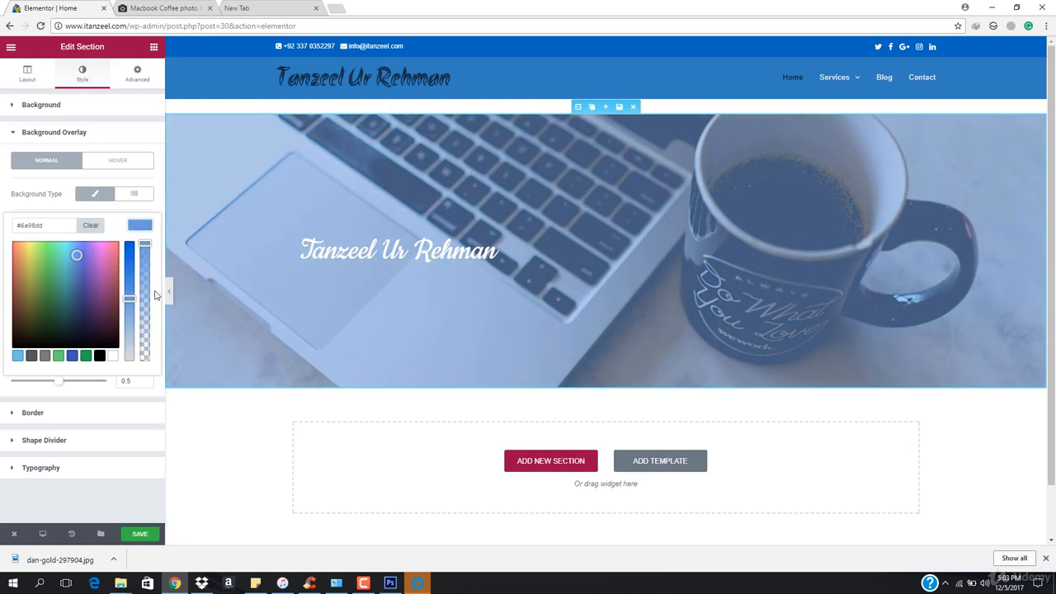
{"action": "left_click_drag", "start_coordinate": [130, 296], "coordinate": [132, 259]}
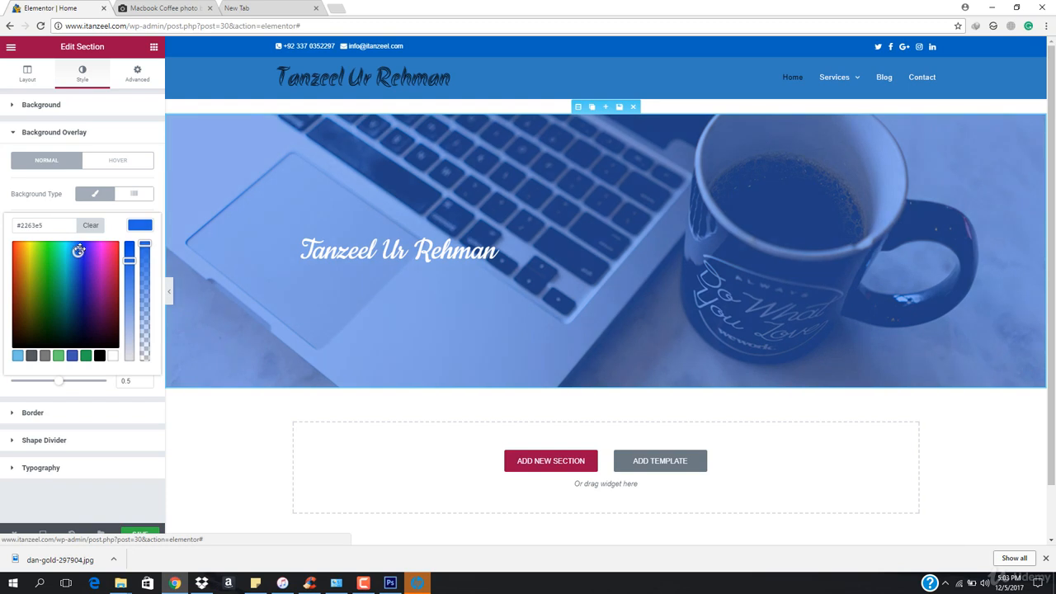
{"action": "left_click_drag", "start_coordinate": [79, 250], "coordinate": [76, 255]}
- Preview the tinted header at full page width and compare it with the original Unsplash photo
{"action": "left_click", "coordinate": [171, 292]}
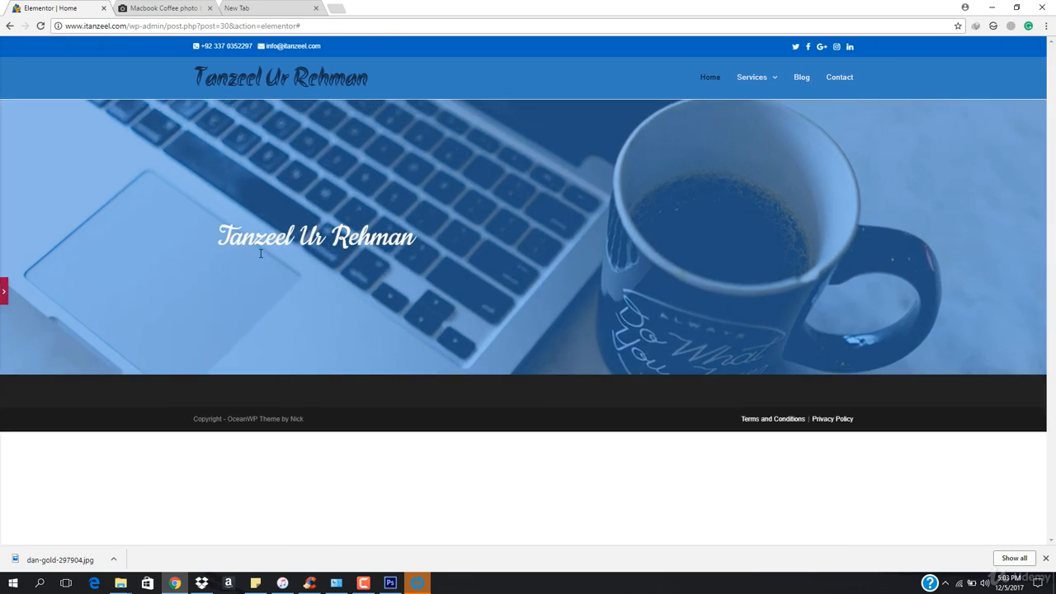
{"action": "left_click_drag", "start_coordinate": [230, 237], "coordinate": [398, 236]}
{"action": "left_click", "coordinate": [432, 234]}
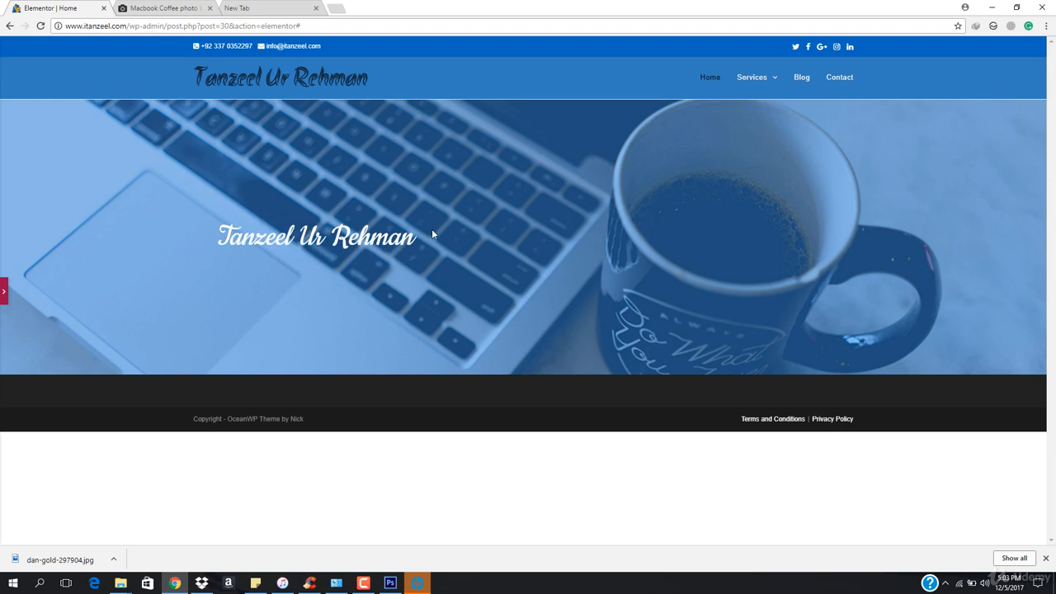
{"action": "left_click", "coordinate": [4, 292]}
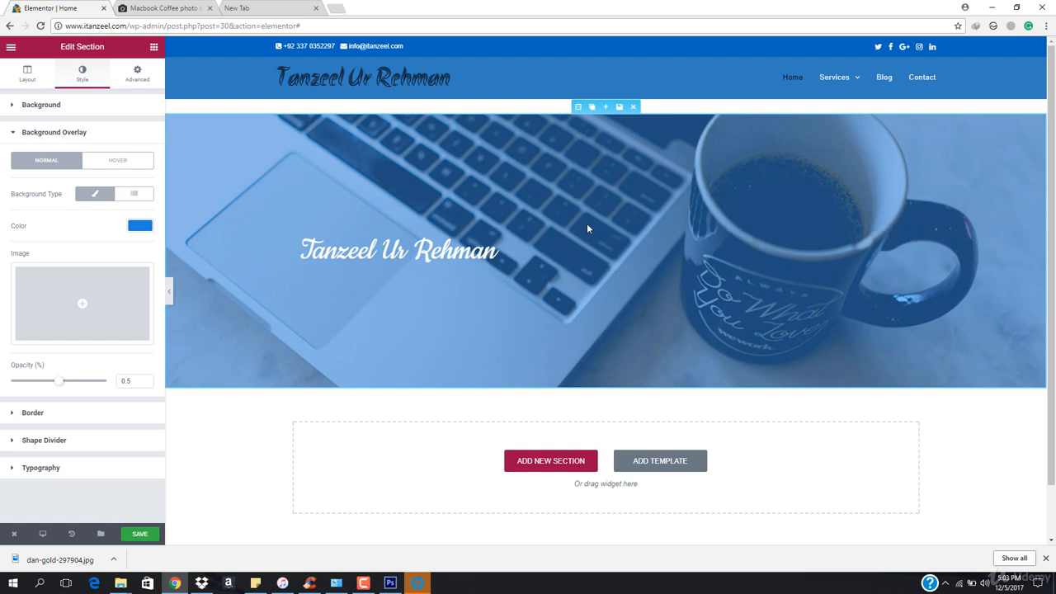
{"action": "left_click", "coordinate": [160, 8]}
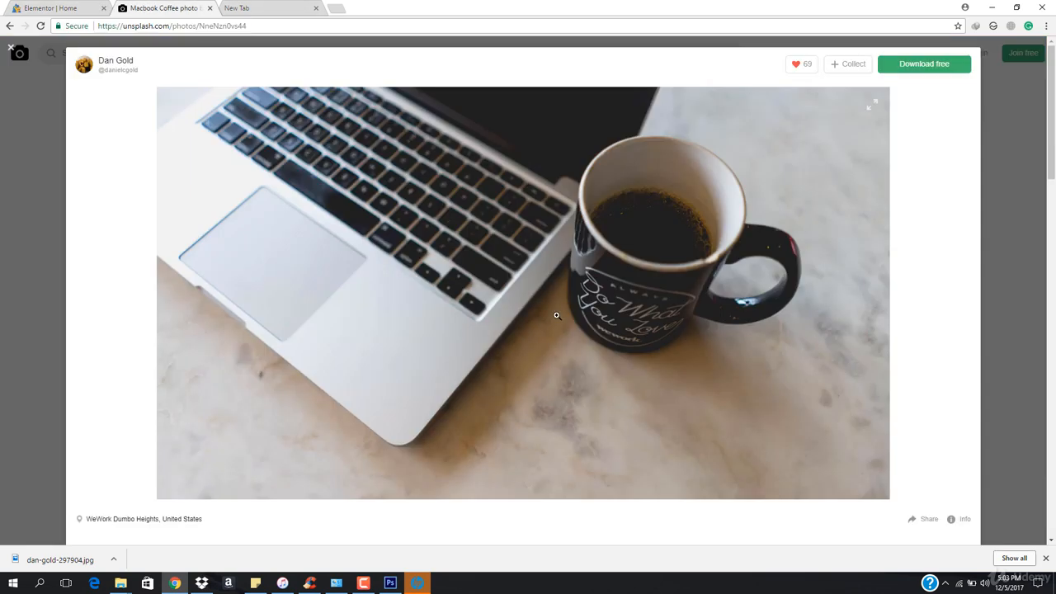
{"action": "left_click", "coordinate": [27, 8]}
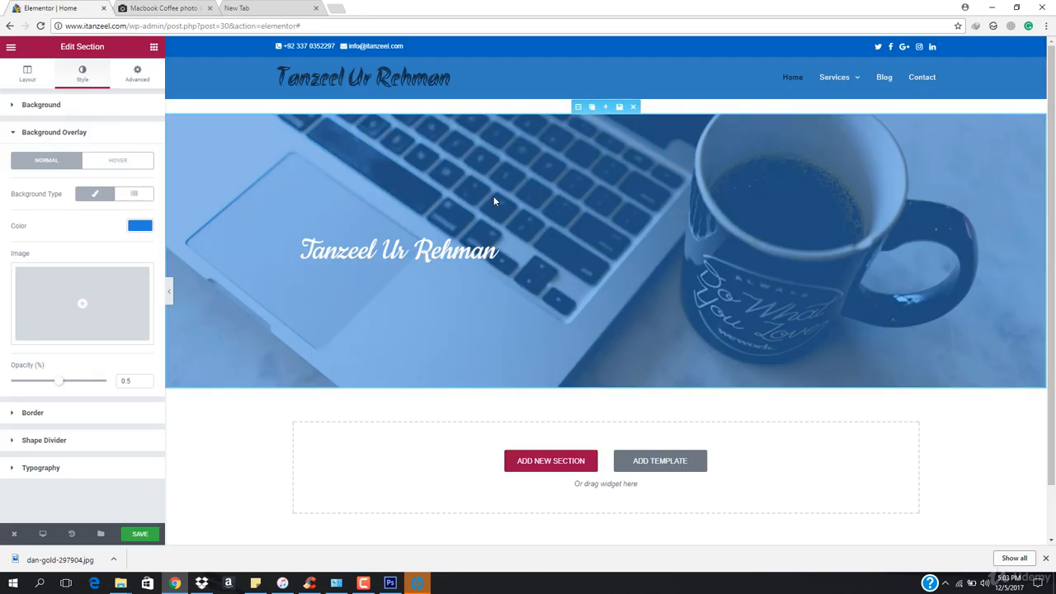
- Make the overlay color a more saturated blue, about #0068e0, and set the overlay's opacity to 0.68
{"action": "left_click", "coordinate": [140, 227]}
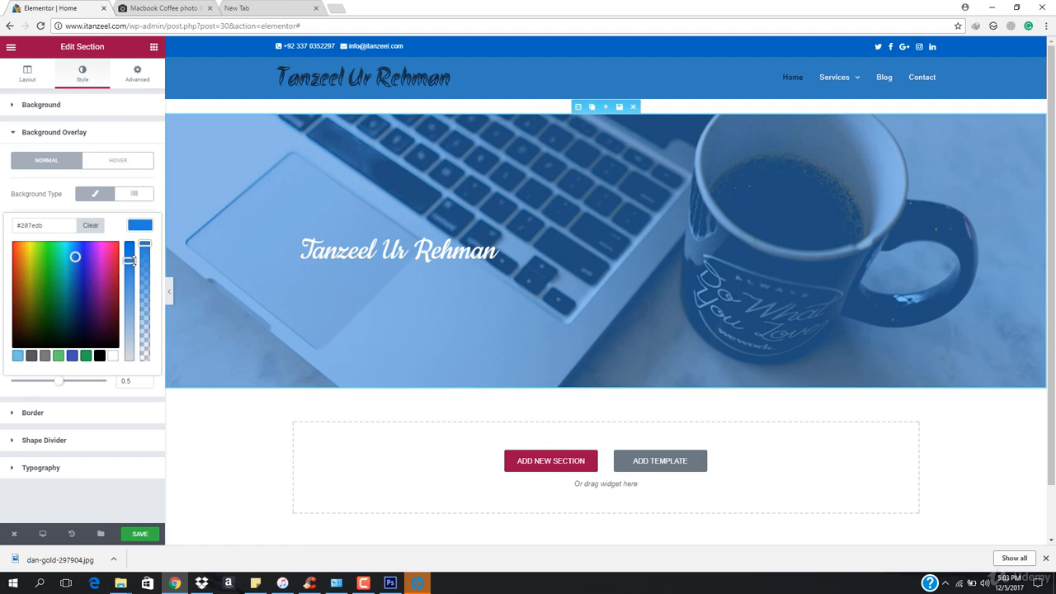
{"action": "left_click_drag", "start_coordinate": [130, 260], "coordinate": [132, 244]}
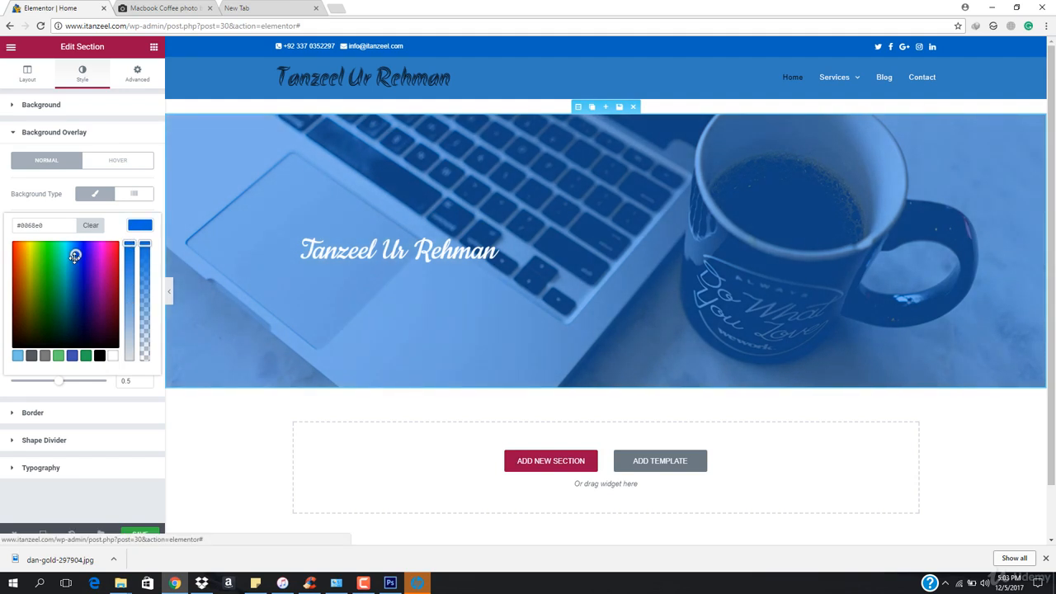
{"action": "left_click_drag", "start_coordinate": [75, 256], "coordinate": [74, 254]}
{"action": "left_click", "coordinate": [136, 232]}
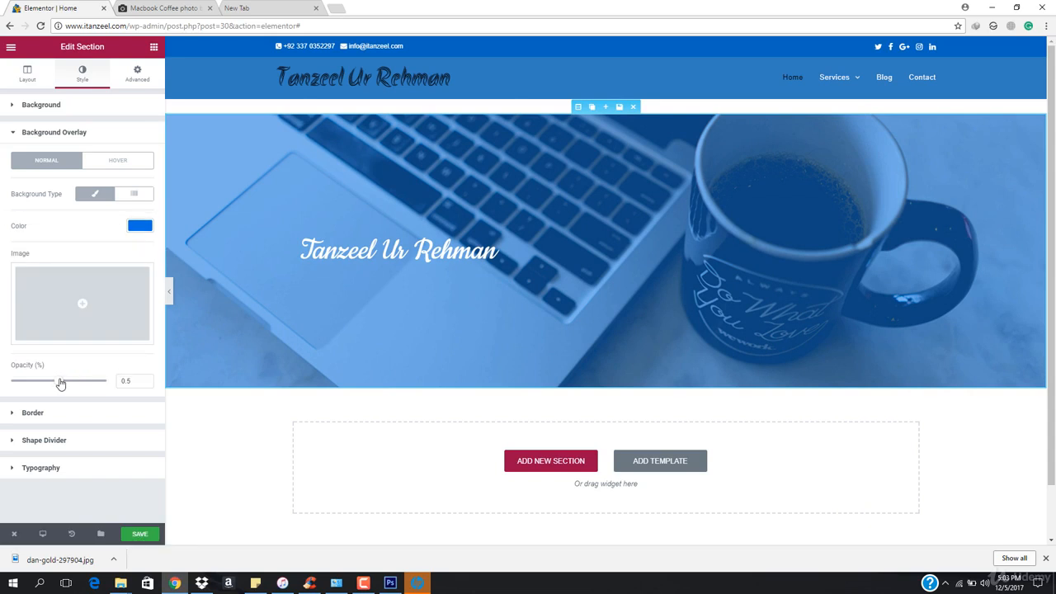
{"action": "left_click_drag", "start_coordinate": [62, 383], "coordinate": [81, 381]}
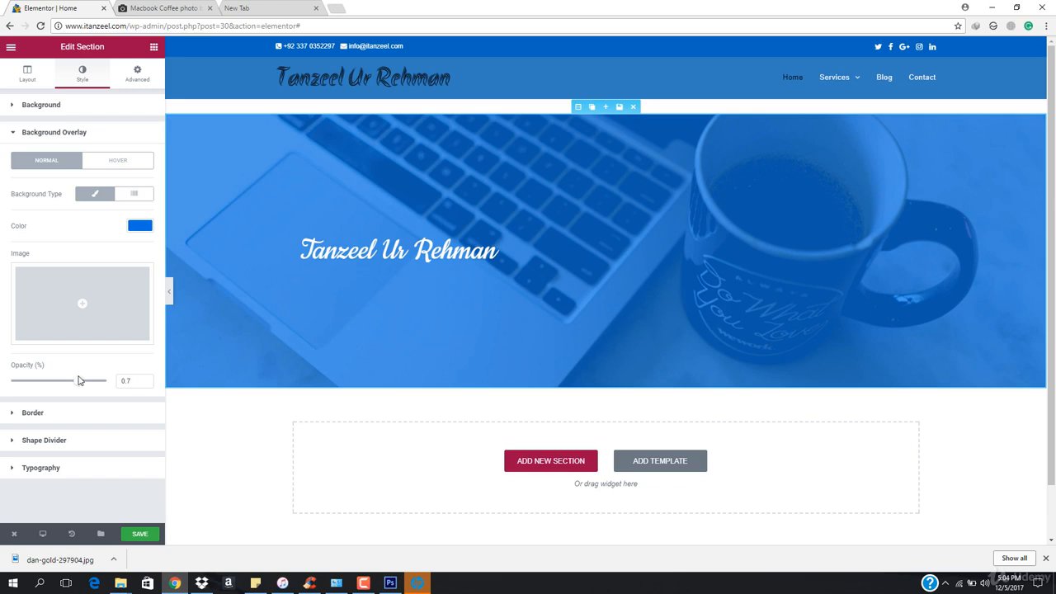
{"action": "left_click_drag", "start_coordinate": [80, 380], "coordinate": [78, 380]}
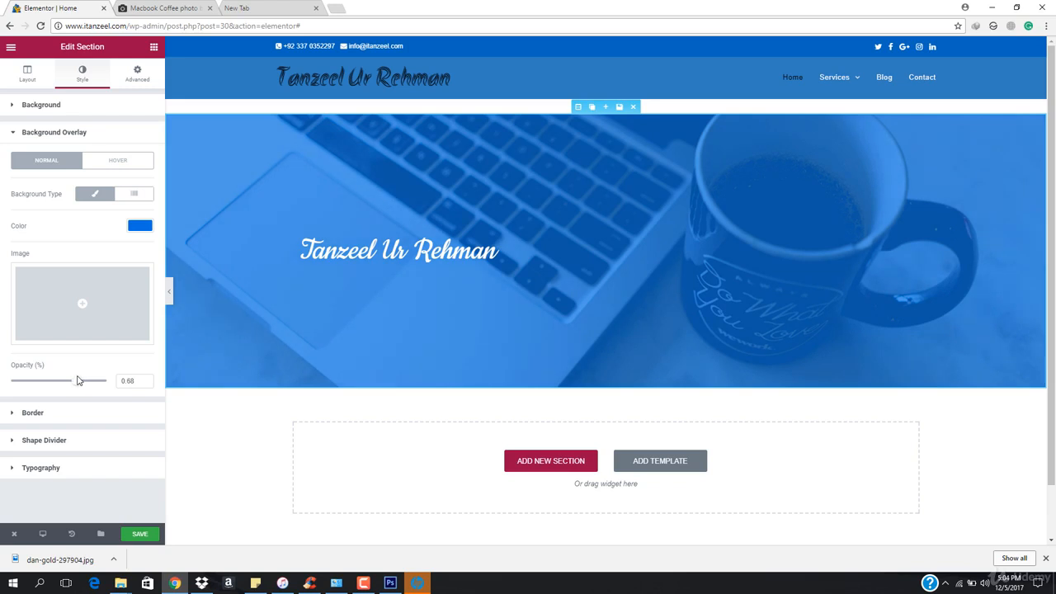
- Try black and cyan overlay colors, and set the overlay to the more saturated light blue #18a6e2
{"action": "left_click", "coordinate": [135, 229]}
{"action": "mouse_move", "coordinate": [76, 252]}
{"action": "left_mouse_down"}
{"action": "mouse_move", "coordinate": [71, 279]}
{"action": "mouse_move", "coordinate": [2, 358]}
{"action": "left_mouse_up"}
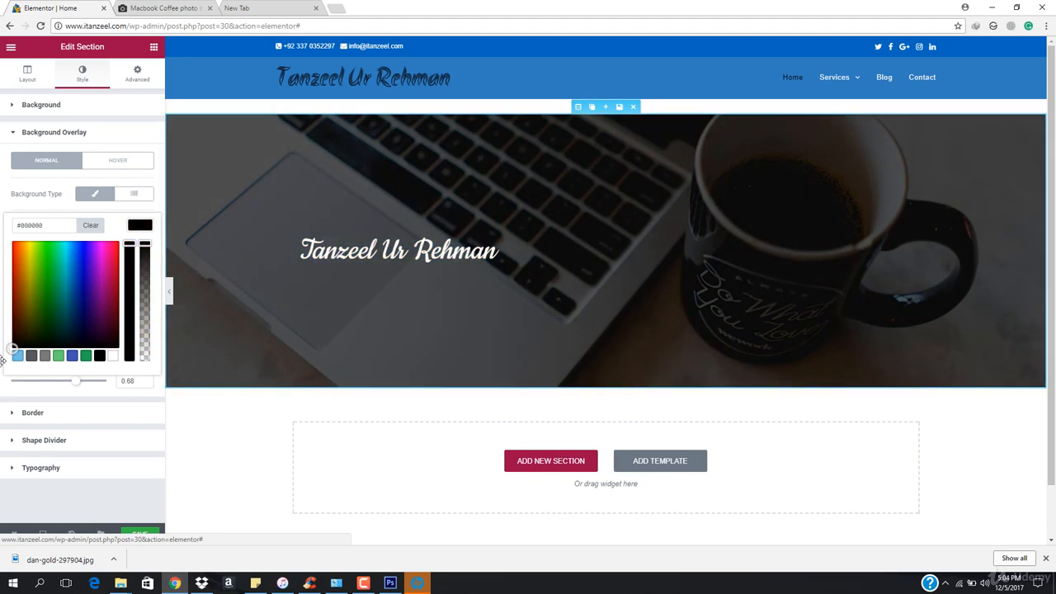
{"action": "left_click_drag", "start_coordinate": [71, 283], "coordinate": [70, 255]}
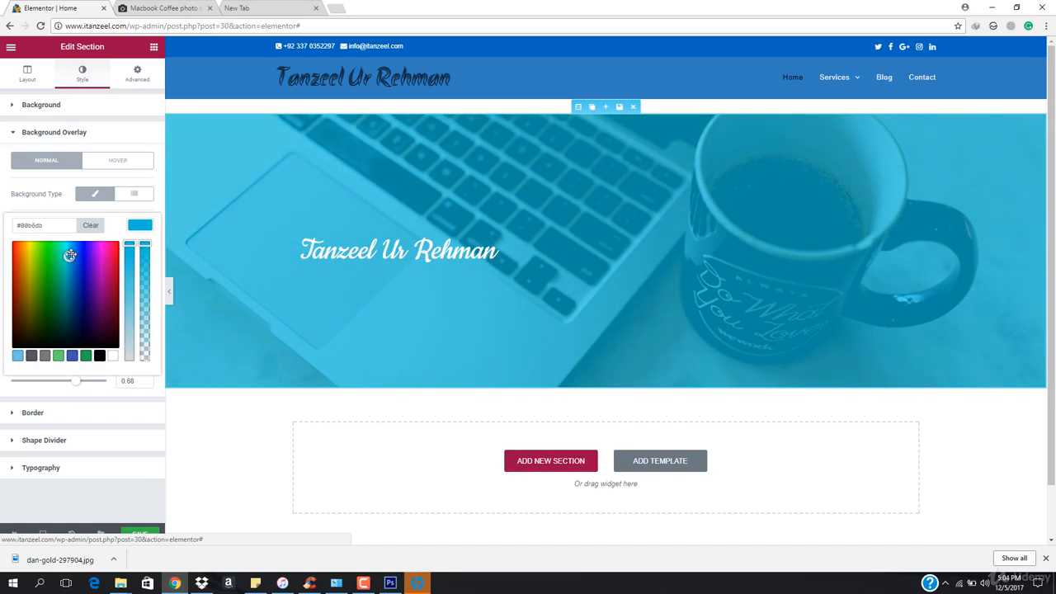
{"action": "left_click", "coordinate": [18, 357]}
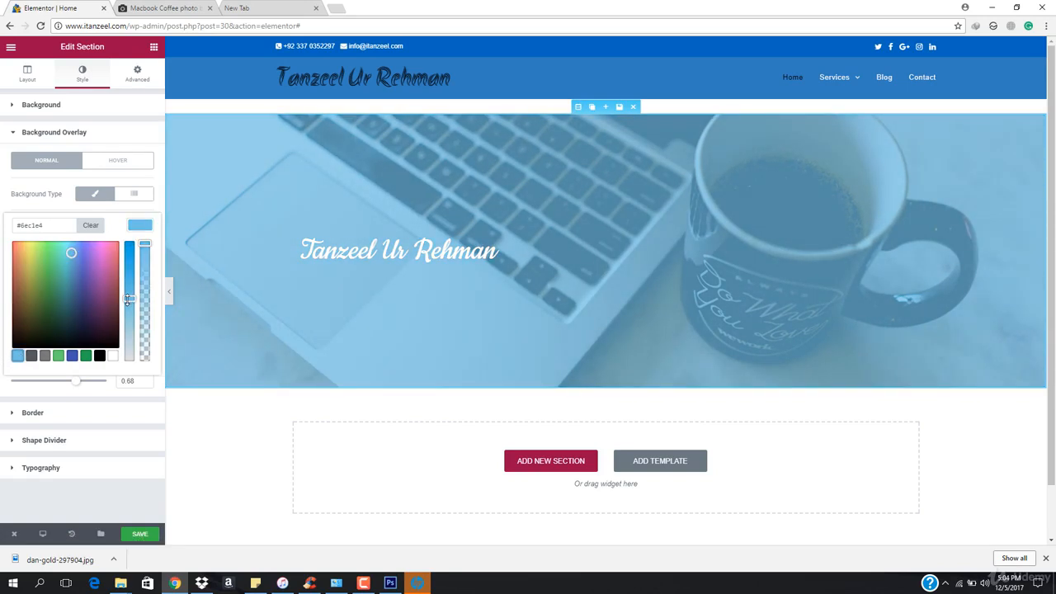
{"action": "left_click_drag", "start_coordinate": [128, 299], "coordinate": [143, 261]}
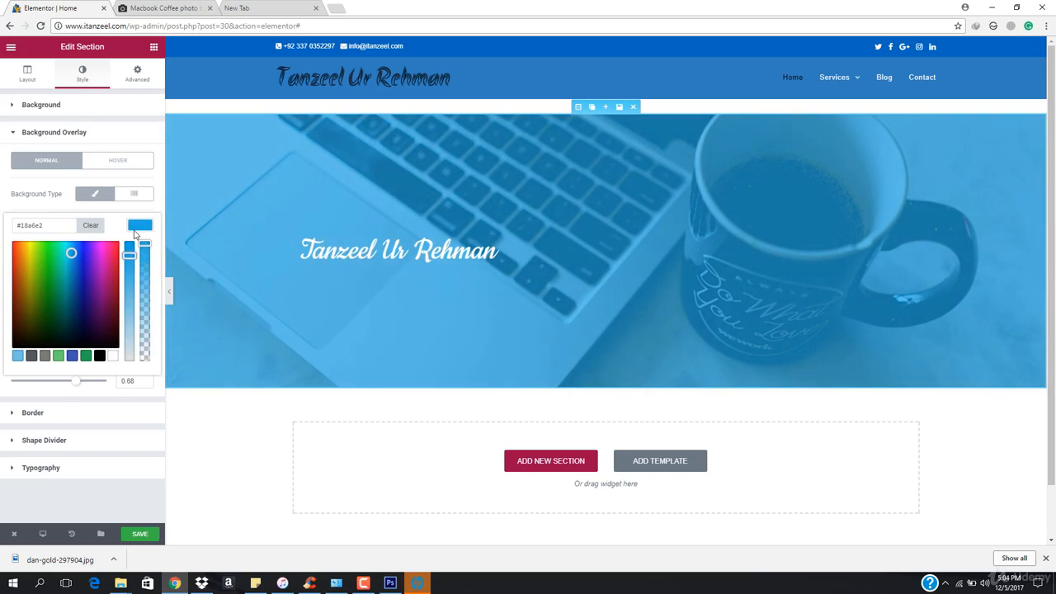
{"action": "left_click", "coordinate": [142, 223]}
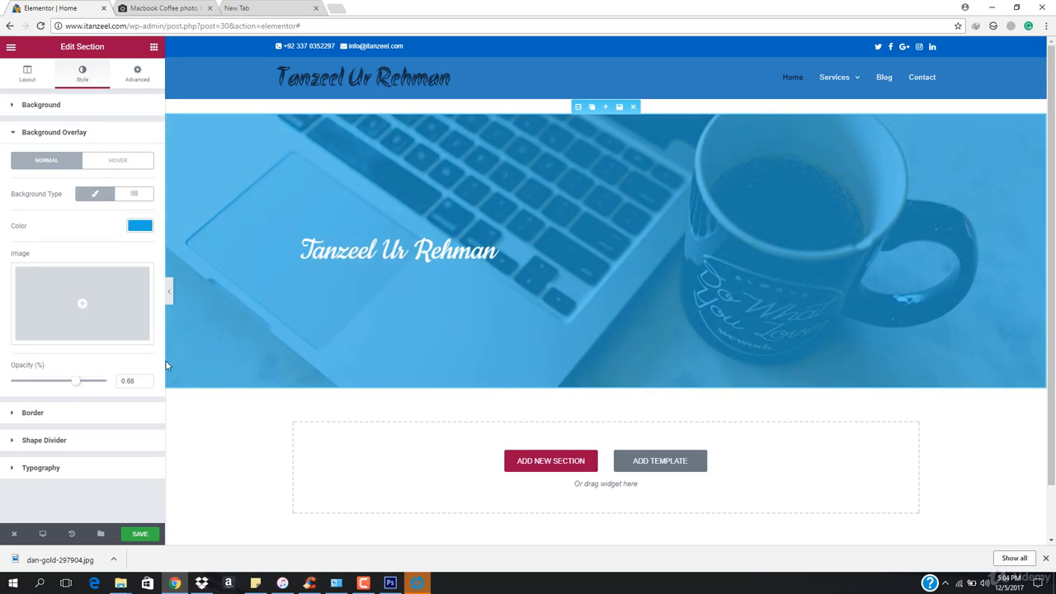
- Check the tinted background while the page scrolls, and look at the name heading's and the section's settings
{"action": "scroll", "coordinate": [516, 272], "scroll_direction": "down", "scroll_amount": 1}
{"action": "scroll", "coordinate": [516, 271], "scroll_direction": "up", "scroll_amount": 1}
{"action": "scroll", "coordinate": [517, 271], "scroll_direction": "down", "scroll_amount": 1}
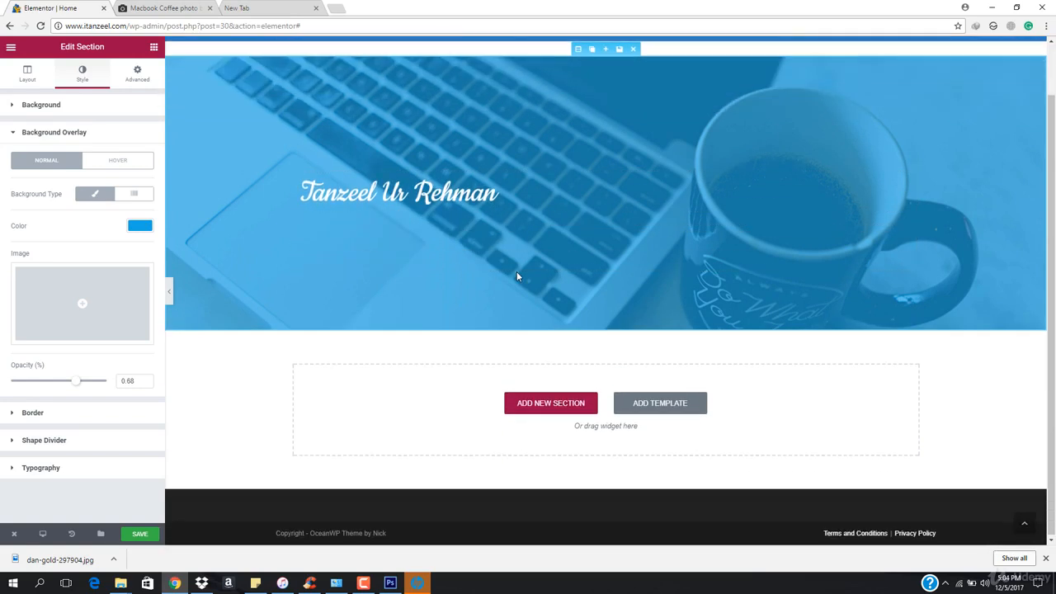
{"action": "scroll", "coordinate": [516, 271], "scroll_direction": "up", "scroll_amount": 1}
{"action": "left_click", "coordinate": [419, 249]}
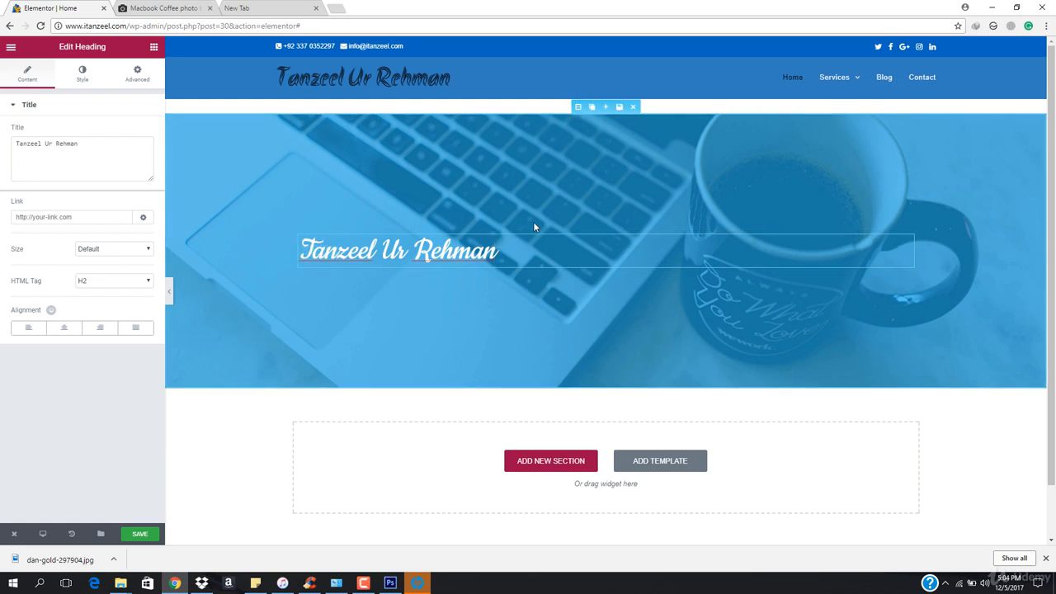
{"action": "left_click", "coordinate": [577, 107]}
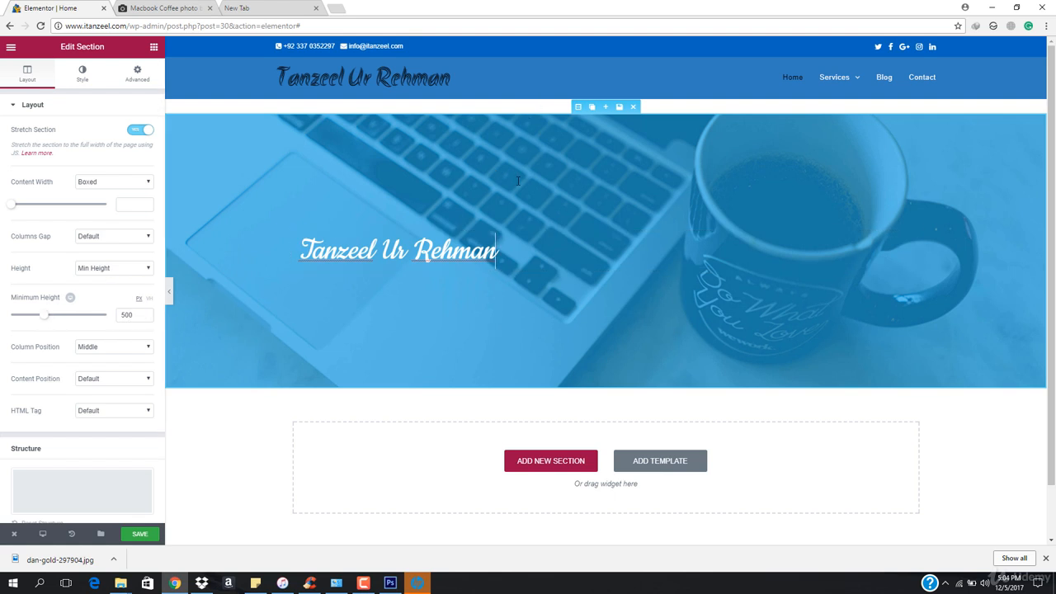
- Try the Fit To Screen height on the header section, preview it at full page width, and return to Min Height
{"action": "left_click", "coordinate": [115, 269]}
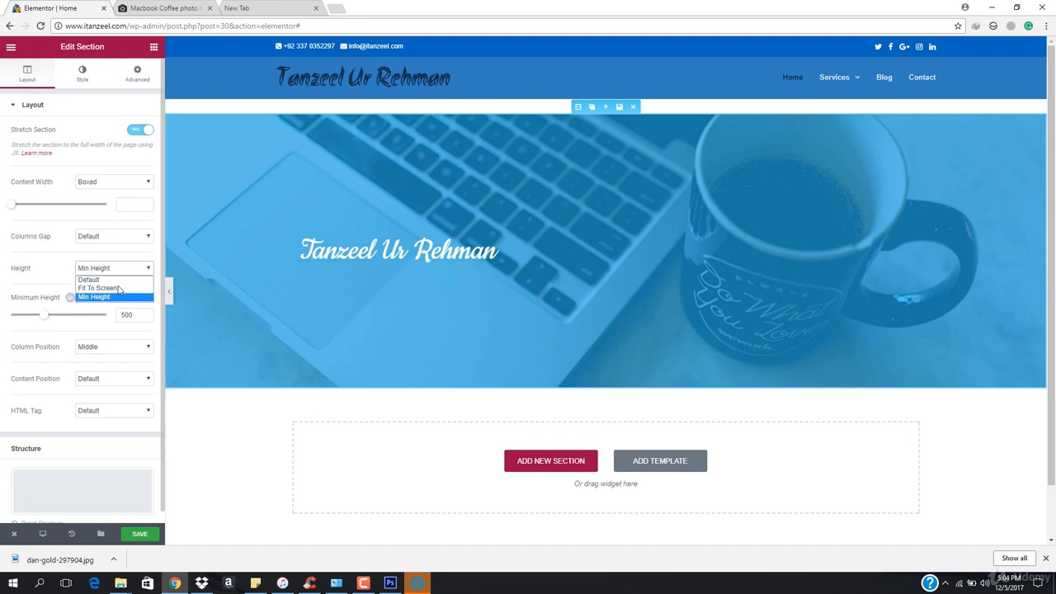
{"action": "left_click", "coordinate": [120, 288]}
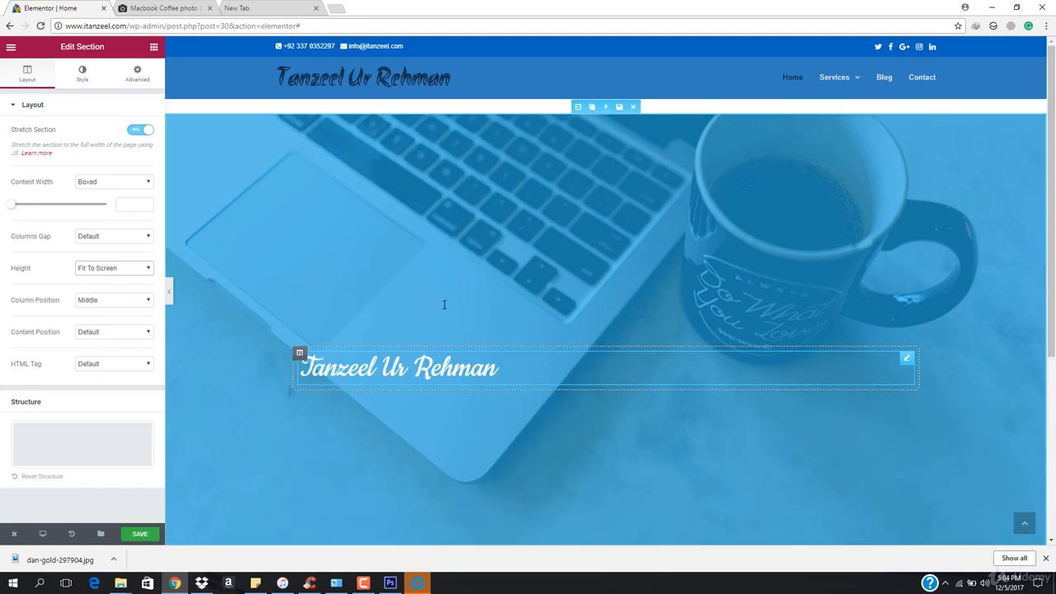
{"action": "left_click", "coordinate": [169, 291]}
{"action": "scroll", "coordinate": [487, 311], "scroll_direction": "down", "scroll_amount": 1}
{"action": "scroll", "coordinate": [486, 310], "scroll_direction": "up", "scroll_amount": 1}
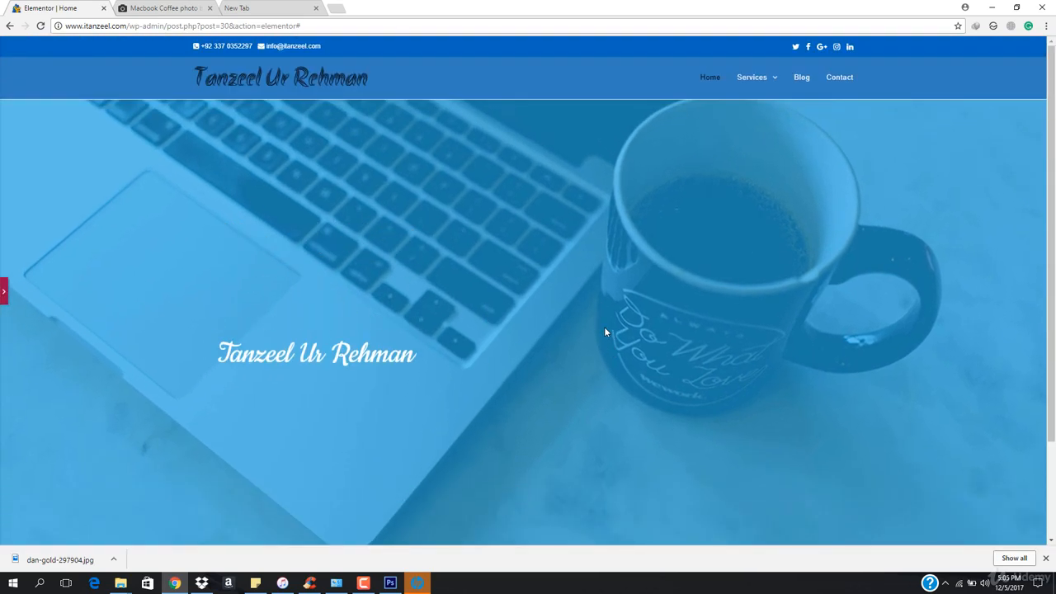
{"action": "left_click", "coordinate": [4, 293]}
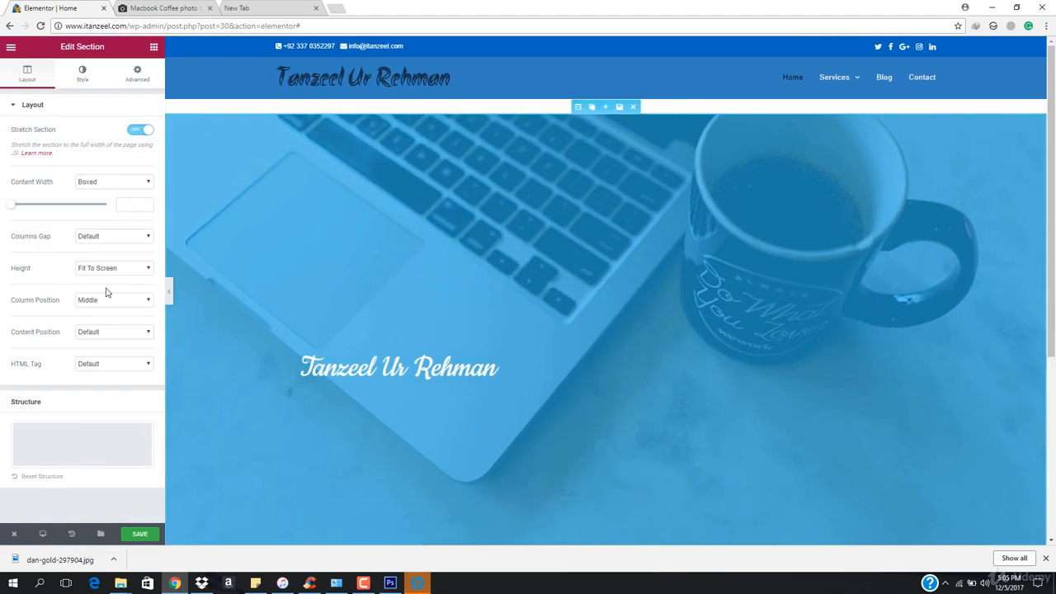
{"action": "left_click", "coordinate": [112, 269]}
{"action": "left_click", "coordinate": [104, 296]}
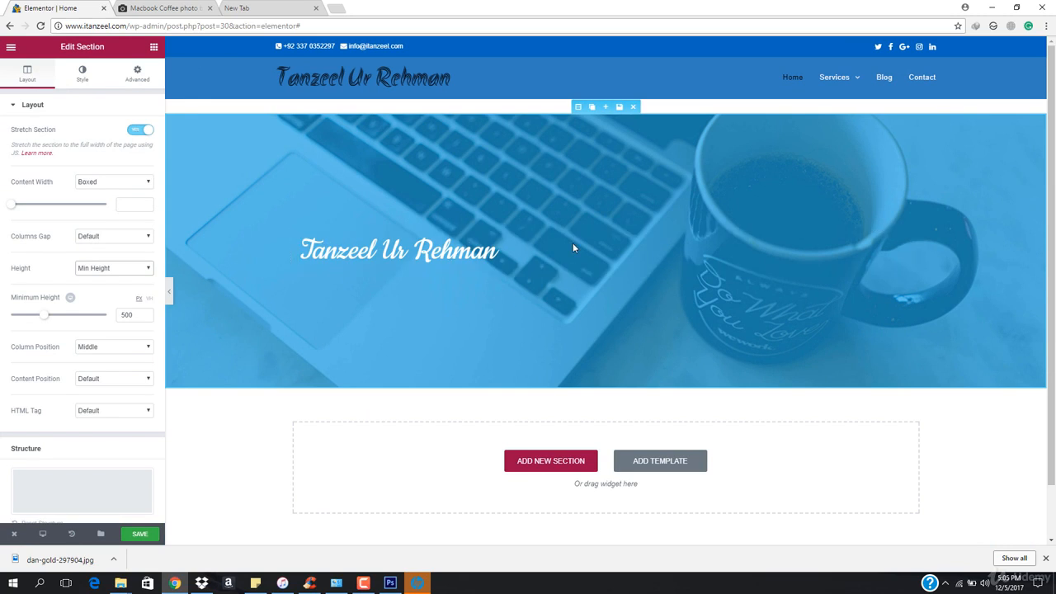
- Center the name heading in the header section and set its font family to Acme
{"action": "left_click", "coordinate": [387, 249]}
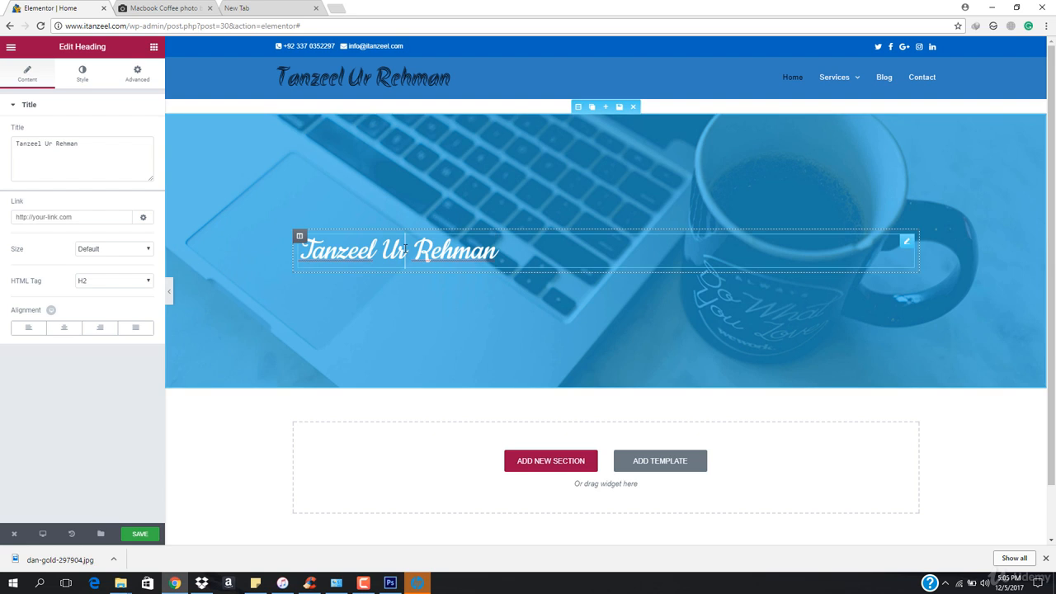
{"action": "left_click", "coordinate": [63, 328]}
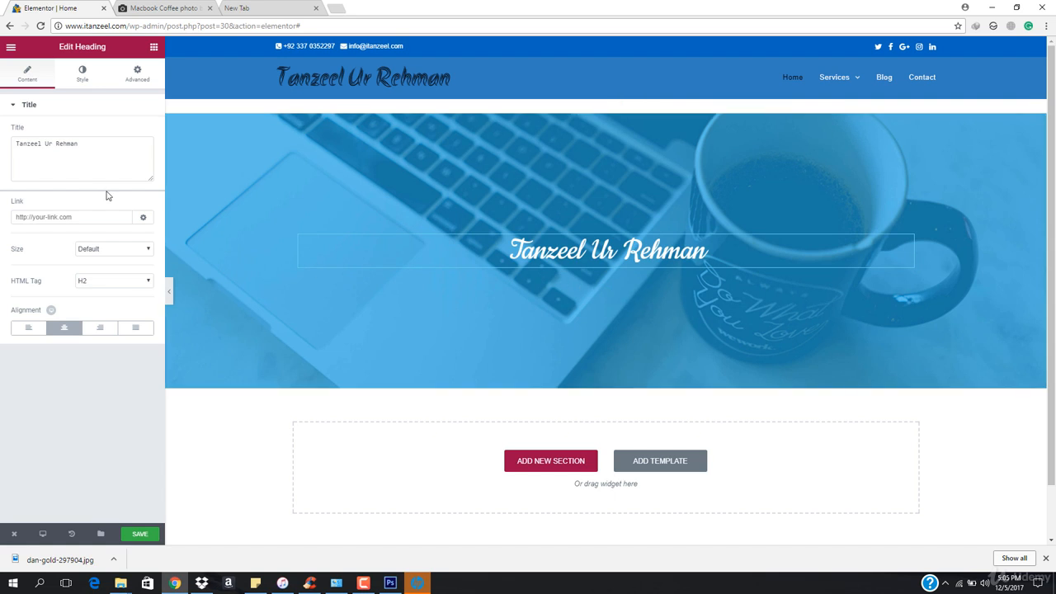
{"action": "left_click", "coordinate": [79, 73]}
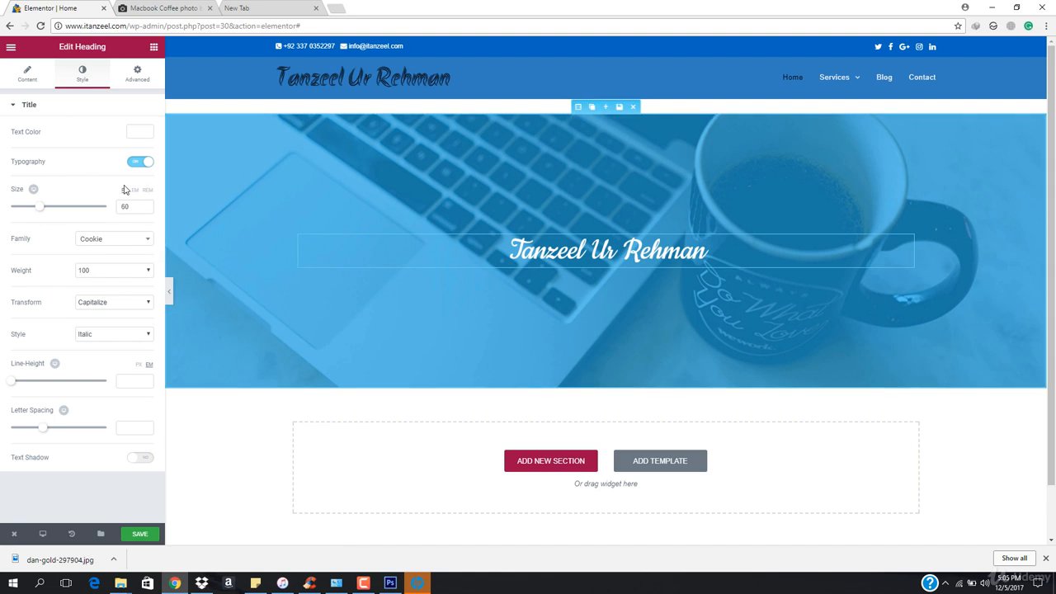
{"action": "left_click", "coordinate": [132, 241]}
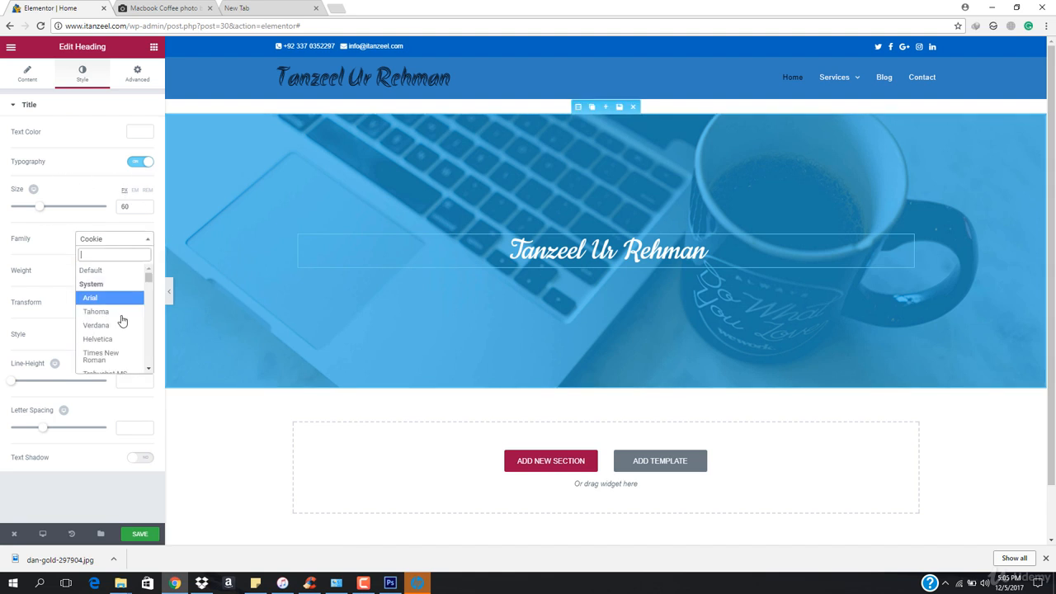
{"action": "left_click", "coordinate": [116, 330]}
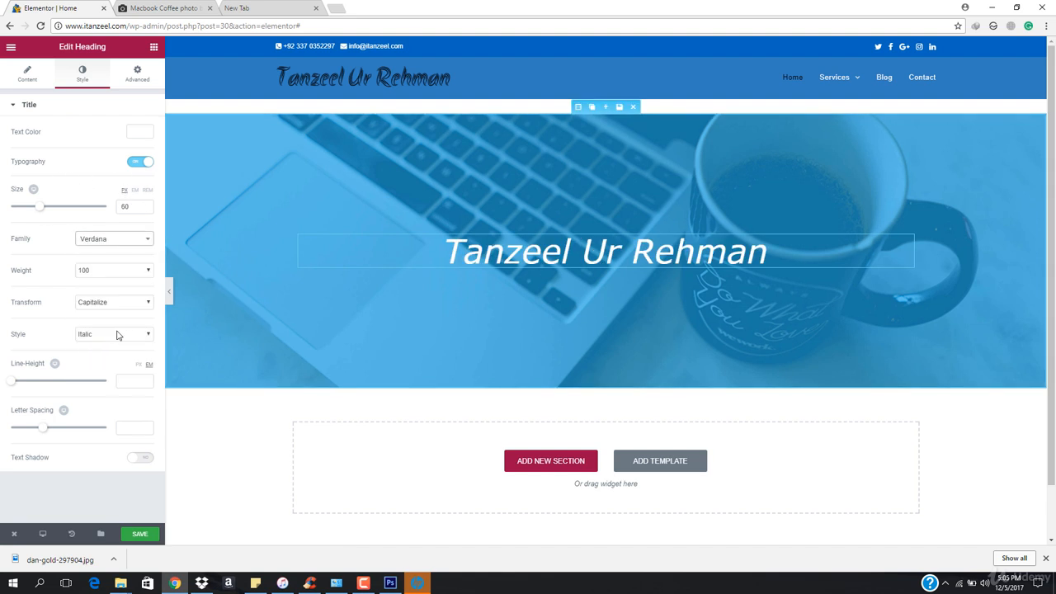
{"action": "left_click", "coordinate": [94, 239]}
{"action": "scroll", "coordinate": [103, 330], "scroll_direction": "down", "scroll_amount": 5}
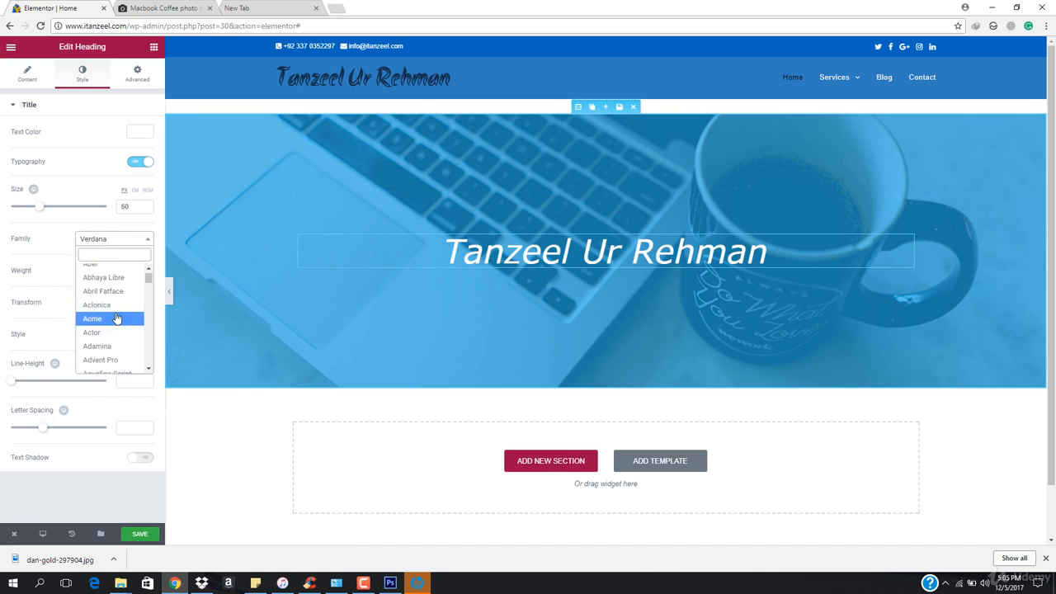
{"action": "left_click", "coordinate": [115, 317]}
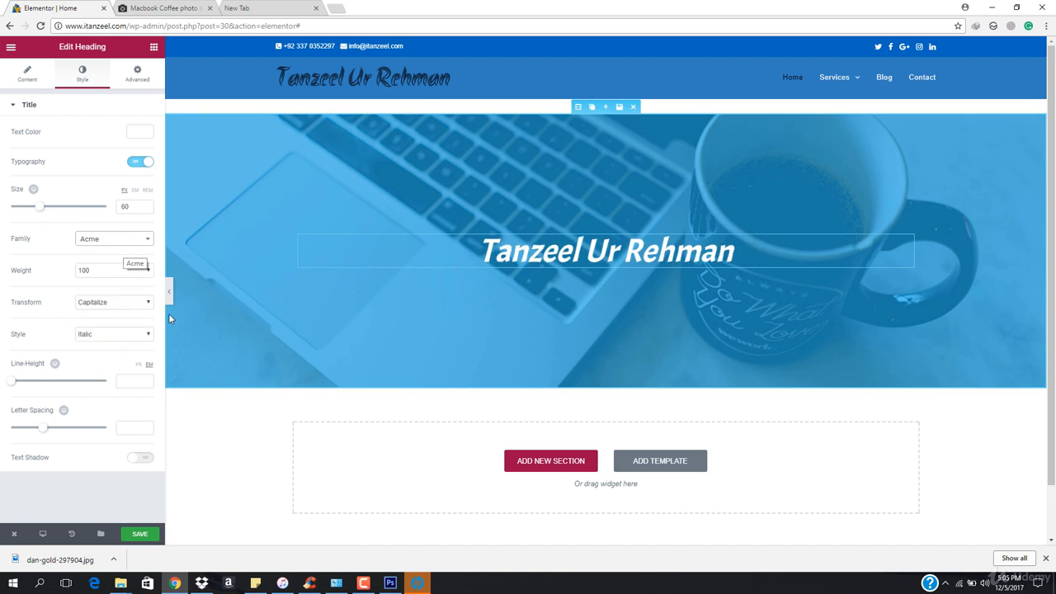
- Save the page and preview the header with the restyled heading at full page width
{"action": "left_click", "coordinate": [139, 534]}
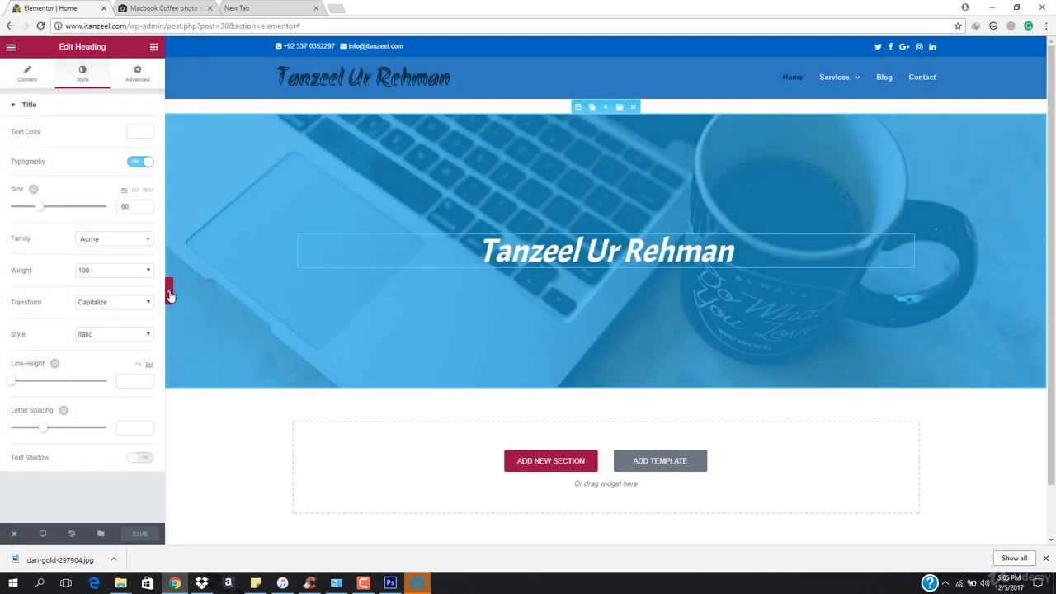
{"action": "left_click", "coordinate": [167, 293]}
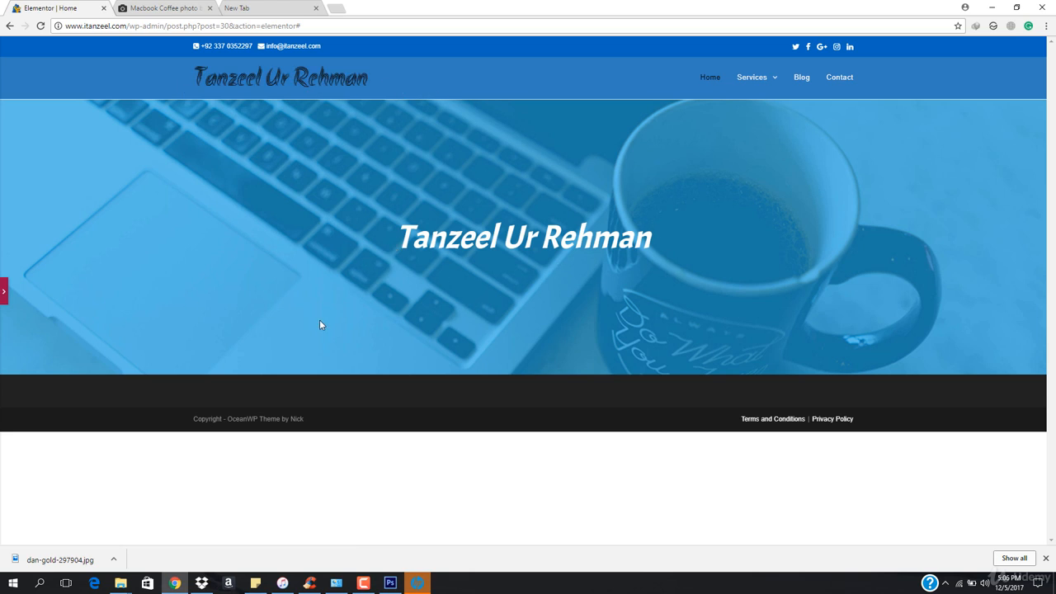
{"action": "left_click", "coordinate": [2, 289]}
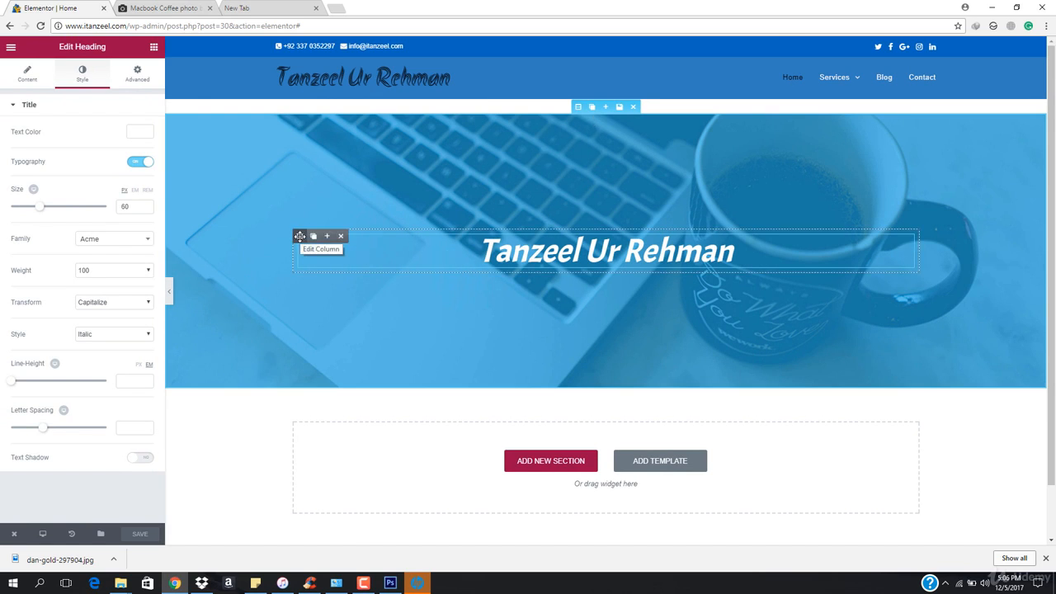
- Try a classic background color on the column holding the name heading, and undo it
{"action": "left_click", "coordinate": [299, 237]}
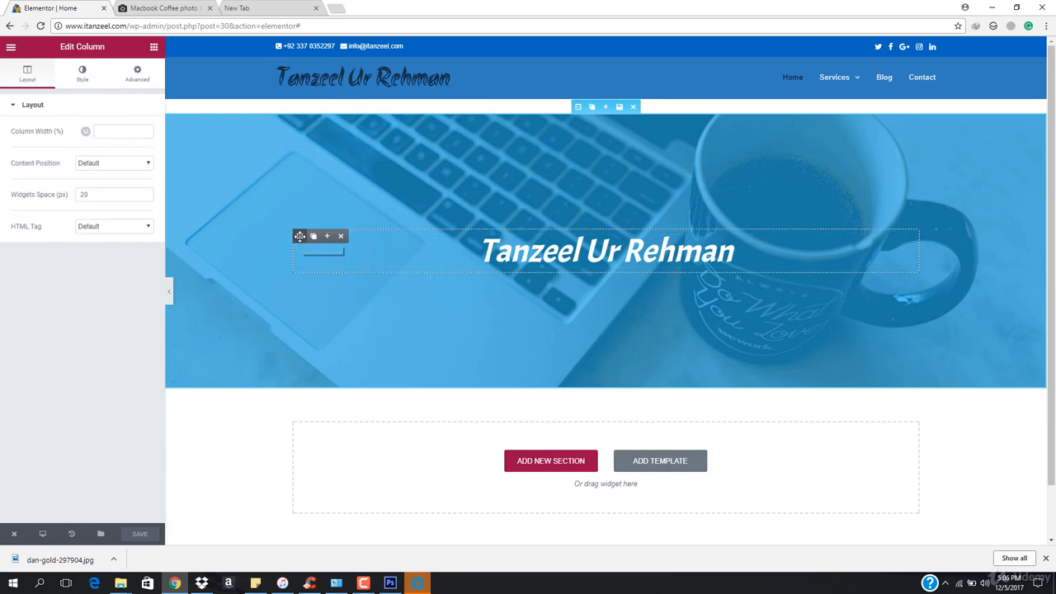
{"action": "left_click", "coordinate": [83, 81]}
{"action": "left_click", "coordinate": [95, 166]}
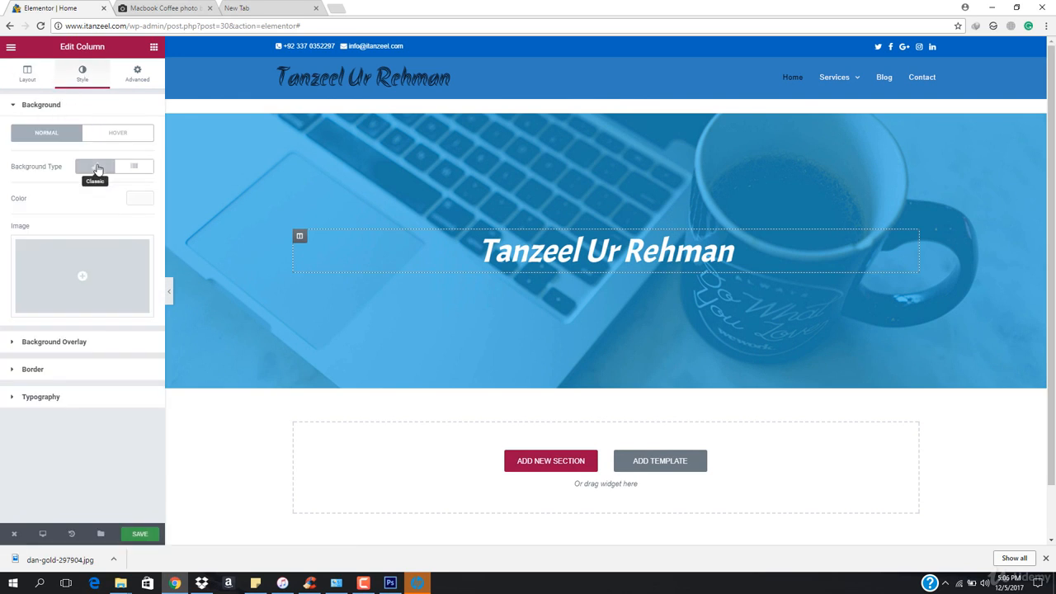
{"action": "left_click", "coordinate": [140, 198]}
{"action": "left_click_drag", "start_coordinate": [85, 278], "coordinate": [39, 314]}
{"action": "mouse_move", "coordinate": [76, 260]}
{"action": "left_mouse_down"}
{"action": "mouse_move", "coordinate": [74, 246]}
{"action": "mouse_move", "coordinate": [76, 279]}
{"action": "mouse_move", "coordinate": [74, 251]}
{"action": "left_mouse_up"}
{"action": "key", "text": "ctrl+z"}
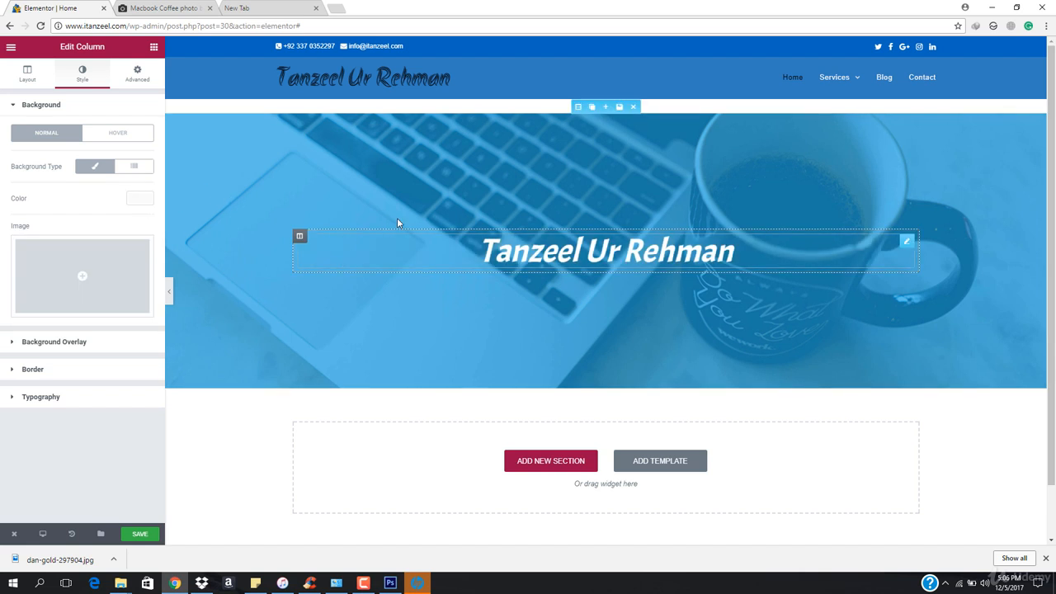
{"action": "left_click", "coordinate": [578, 106]}
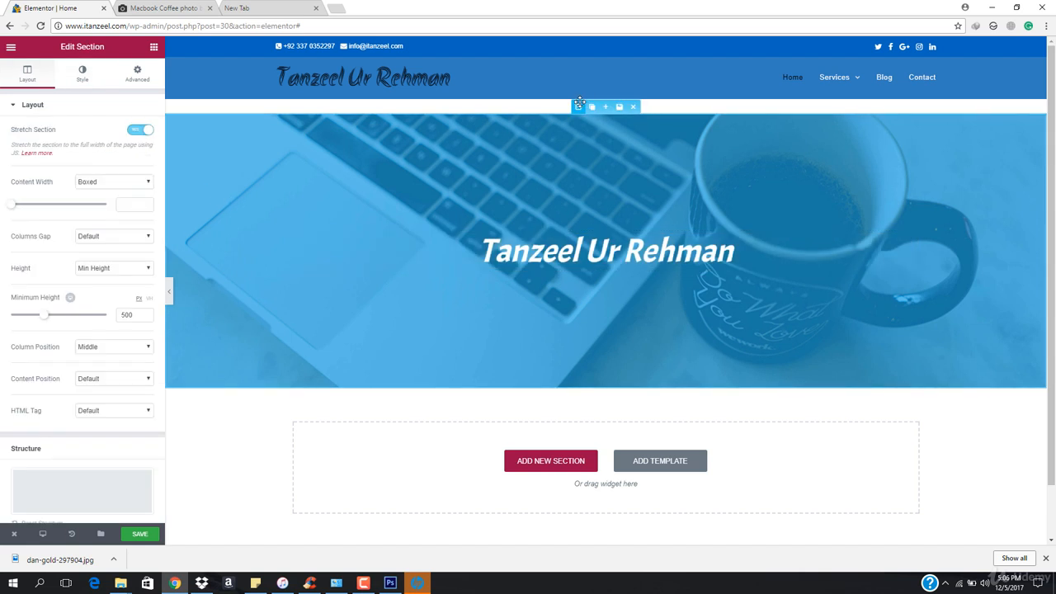
- Enable a text shadow on the name heading and make its color fully opaque black, #000000
{"action": "left_click", "coordinate": [515, 242]}
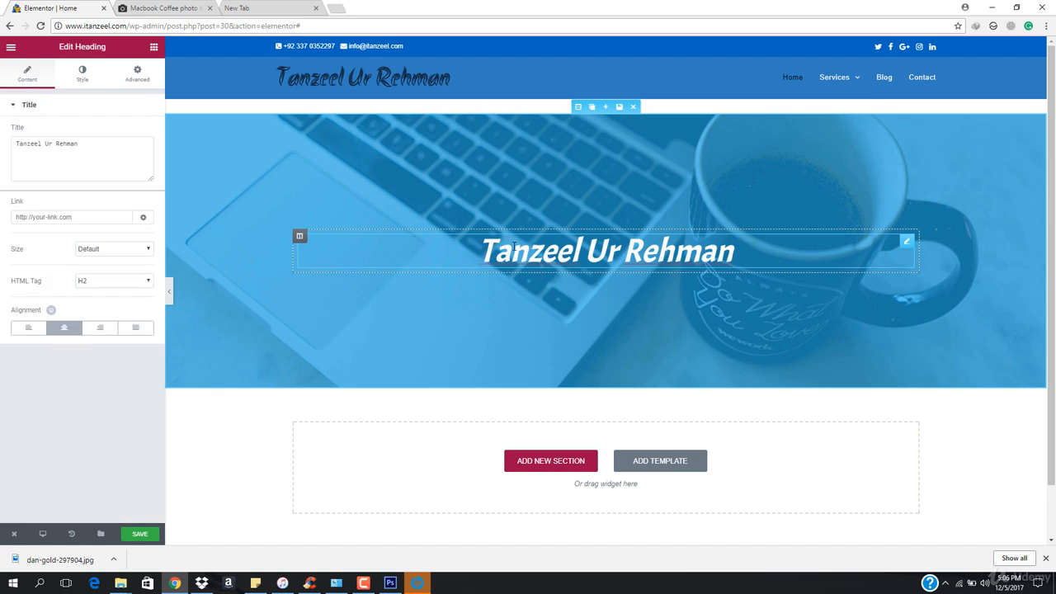
{"action": "left_click", "coordinate": [82, 72]}
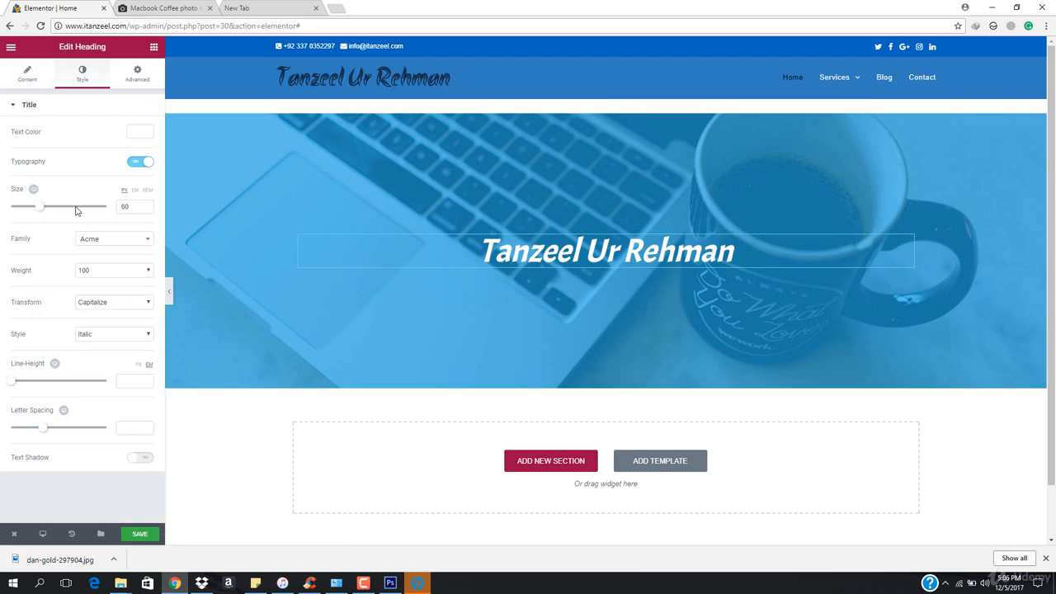
{"action": "left_click", "coordinate": [138, 458]}
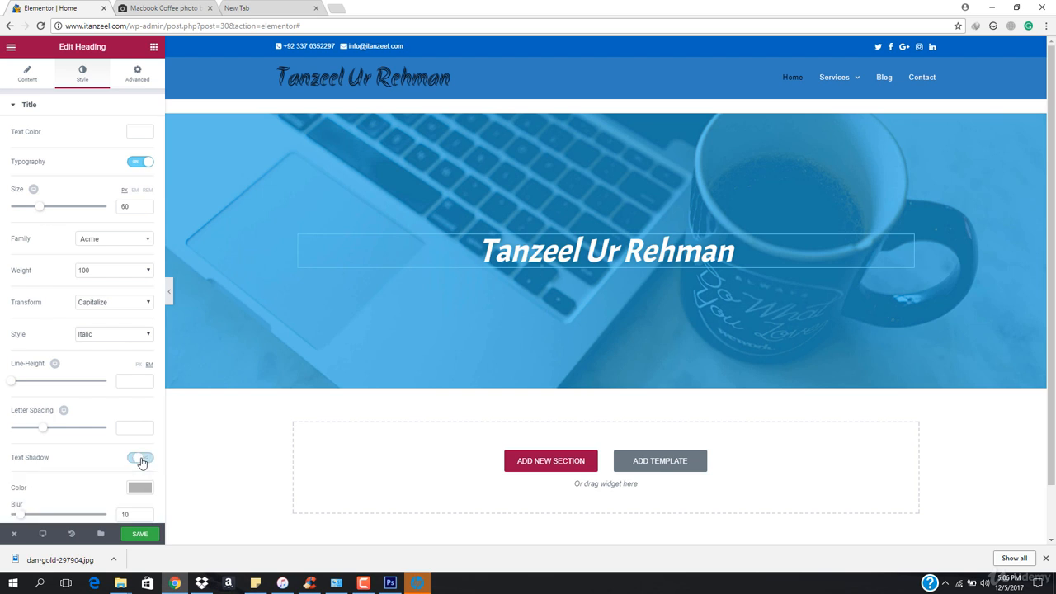
{"action": "scroll", "coordinate": [133, 465], "scroll_direction": "down", "scroll_amount": 1}
{"action": "left_click", "coordinate": [140, 427]}
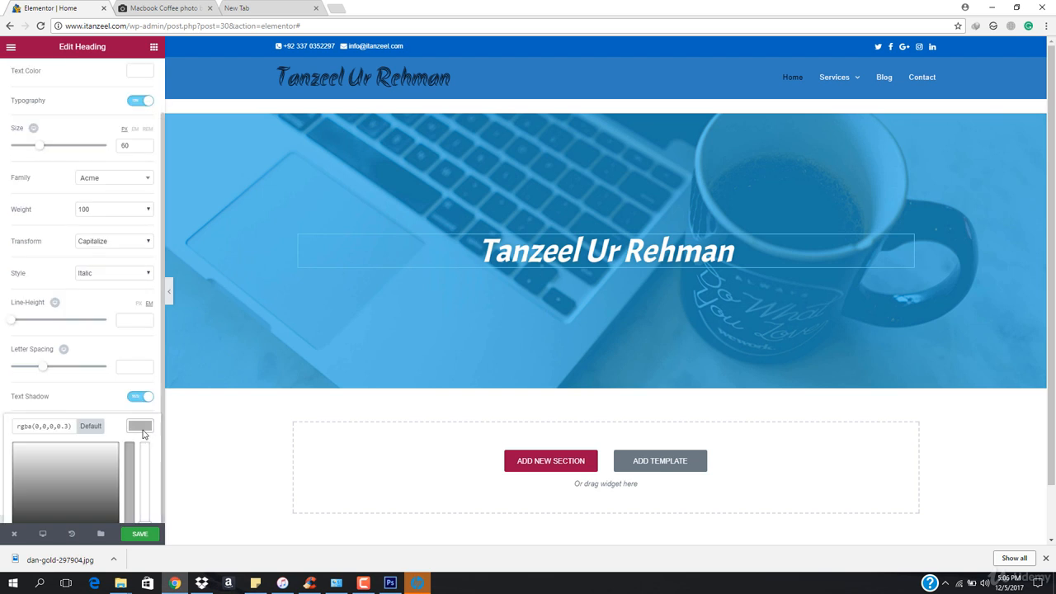
{"action": "scroll", "coordinate": [81, 468], "scroll_direction": "down", "scroll_amount": 1}
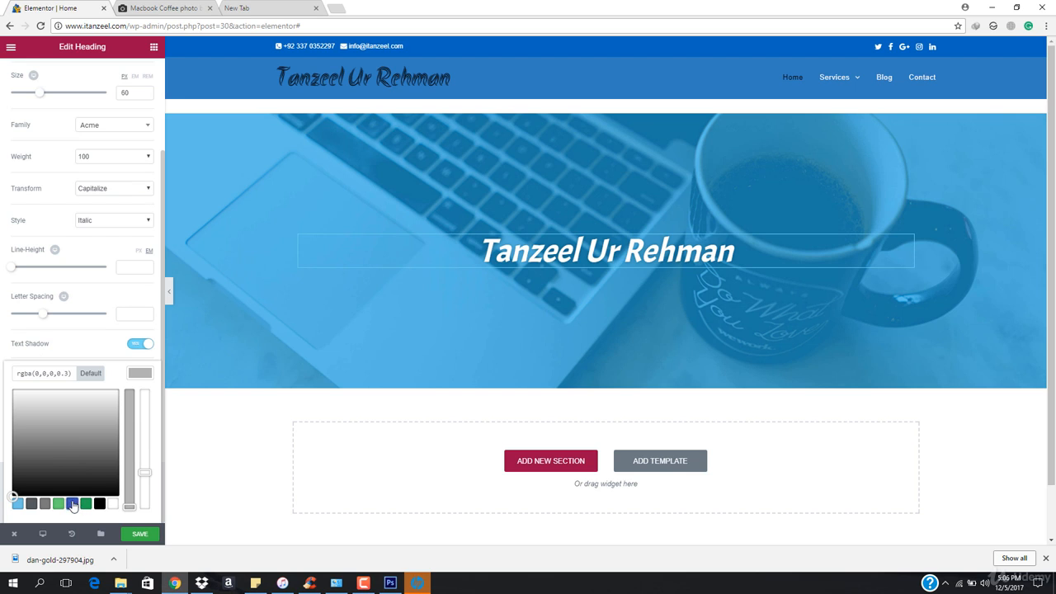
{"action": "left_click", "coordinate": [72, 503]}
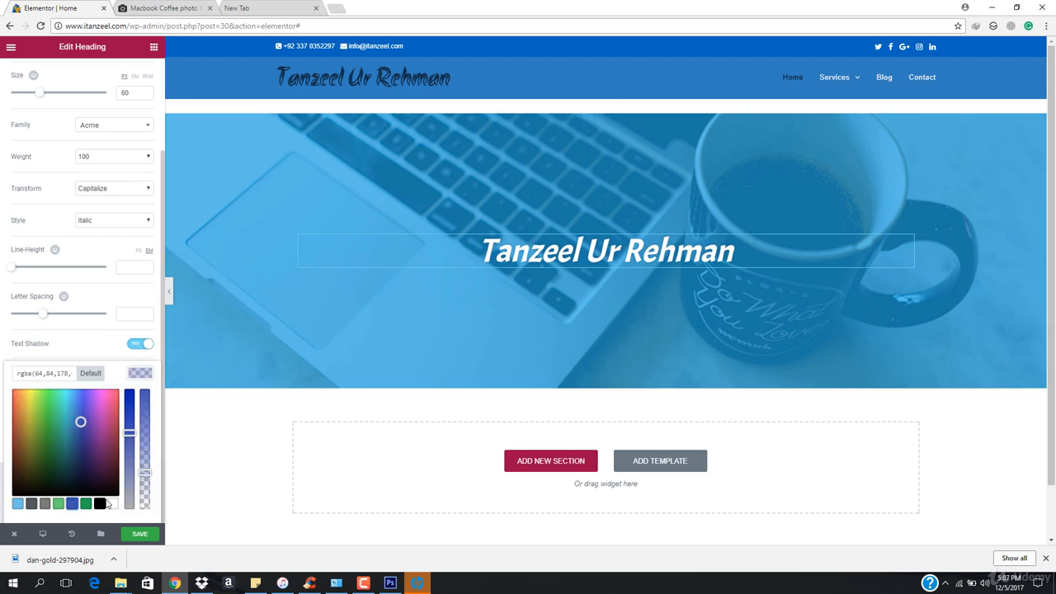
{"action": "left_click", "coordinate": [100, 503]}
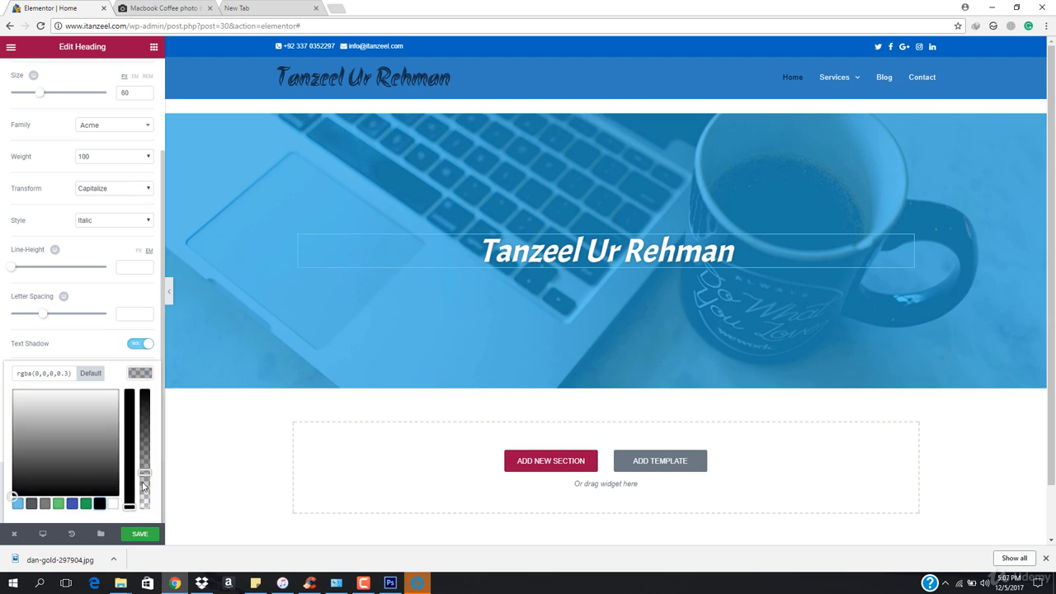
{"action": "left_click_drag", "start_coordinate": [144, 487], "coordinate": [145, 391]}
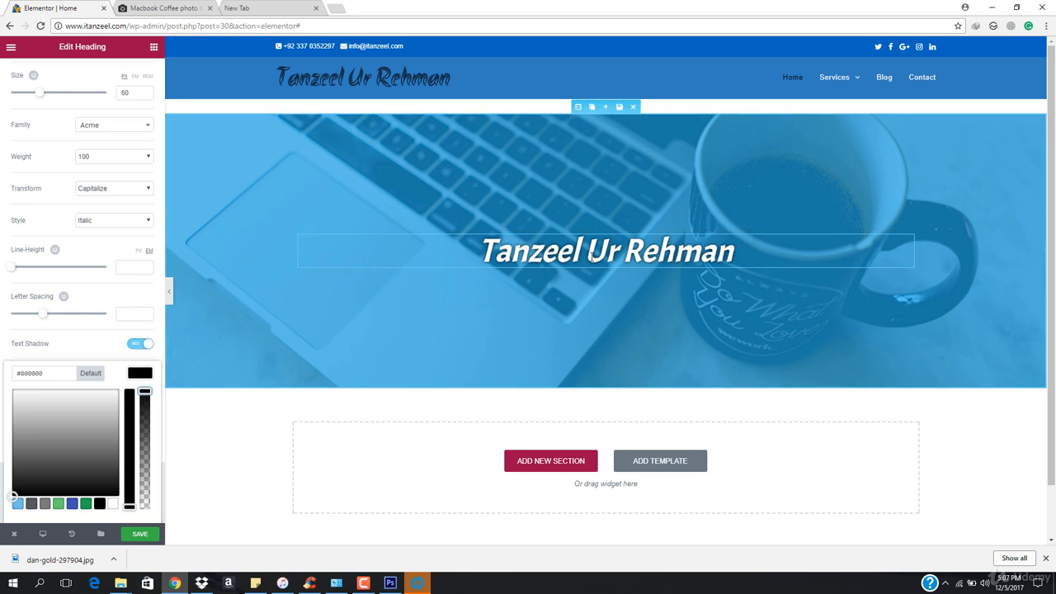
{"action": "left_click", "coordinate": [137, 376]}
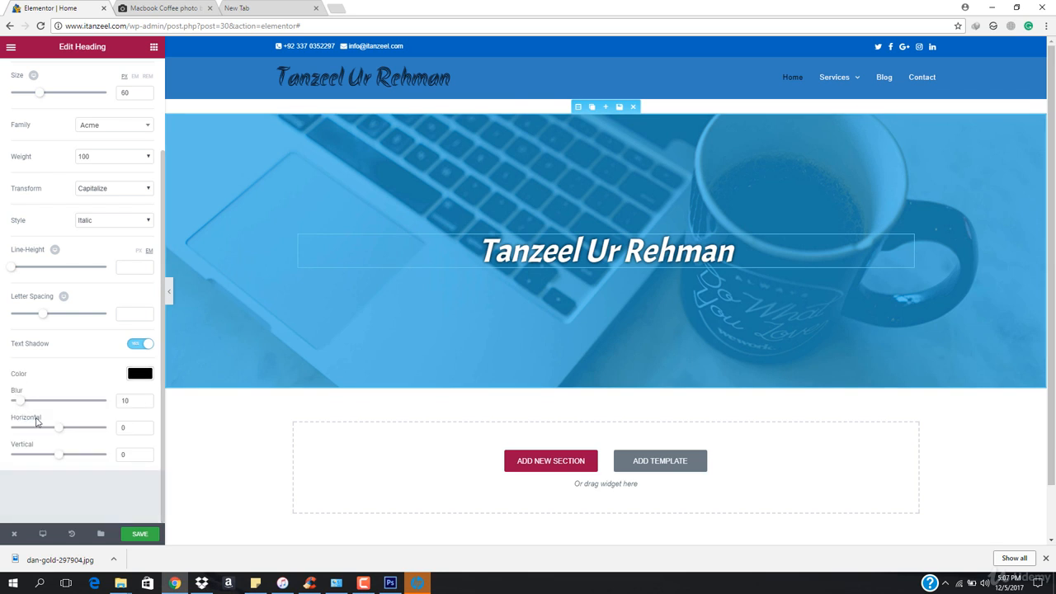
- Offset the heading's text shadow by 9 horizontally and 4 vertically, and save the page
{"action": "left_click_drag", "start_coordinate": [57, 428], "coordinate": [62, 428]}
{"action": "scroll", "coordinate": [60, 429], "scroll_direction": "up", "scroll_amount": 1}
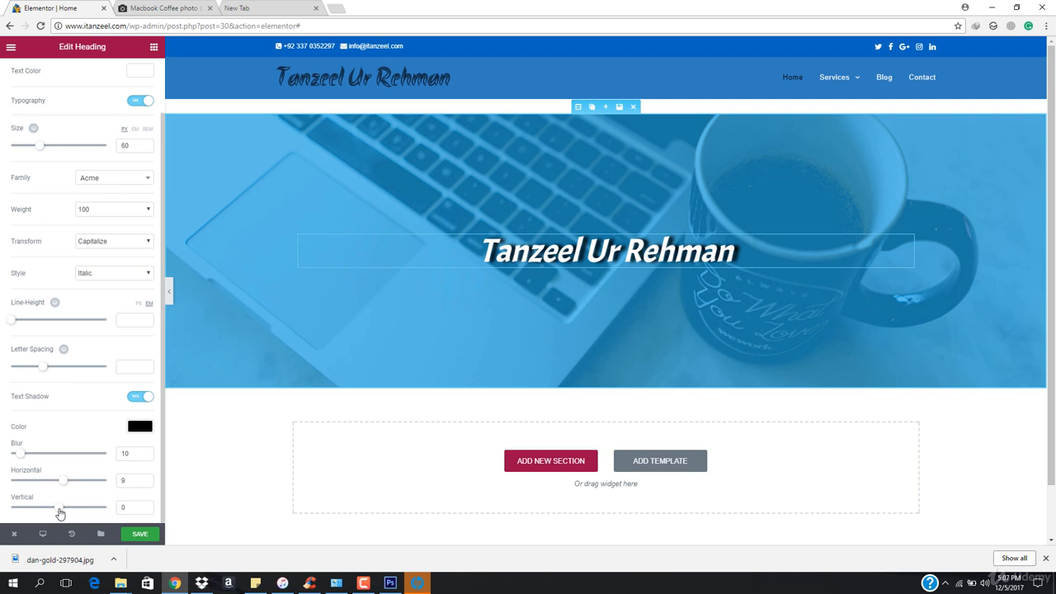
{"action": "left_click_drag", "start_coordinate": [58, 511], "coordinate": [61, 512]}
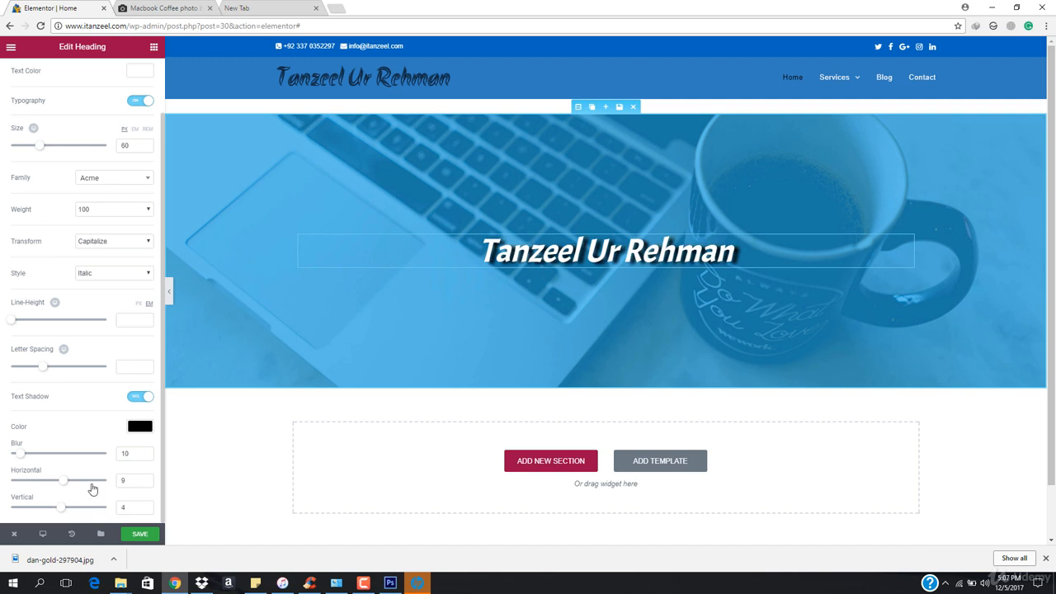
{"action": "left_click", "coordinate": [170, 294]}
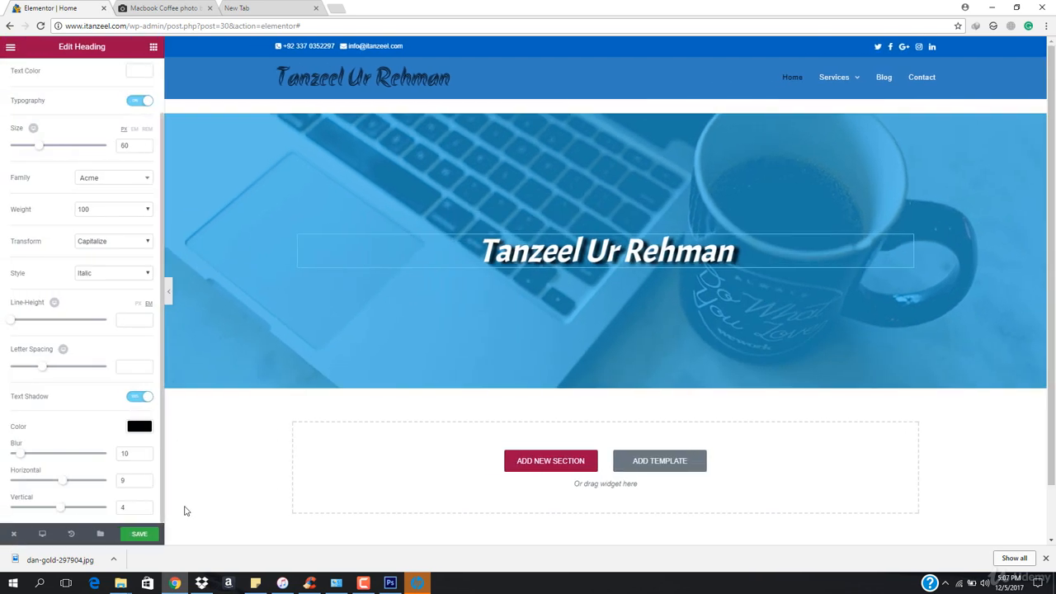
{"action": "left_click", "coordinate": [152, 534]}
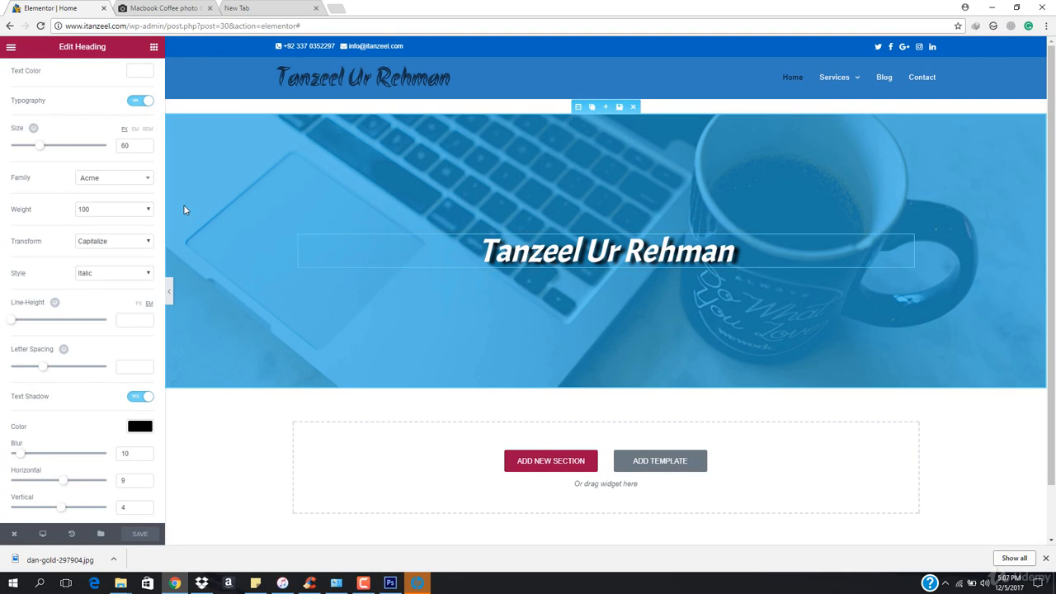
- Set the name heading's letter spacing to 1.9 and save the page
{"action": "scroll", "coordinate": [44, 376], "scroll_direction": "up", "scroll_amount": 1}
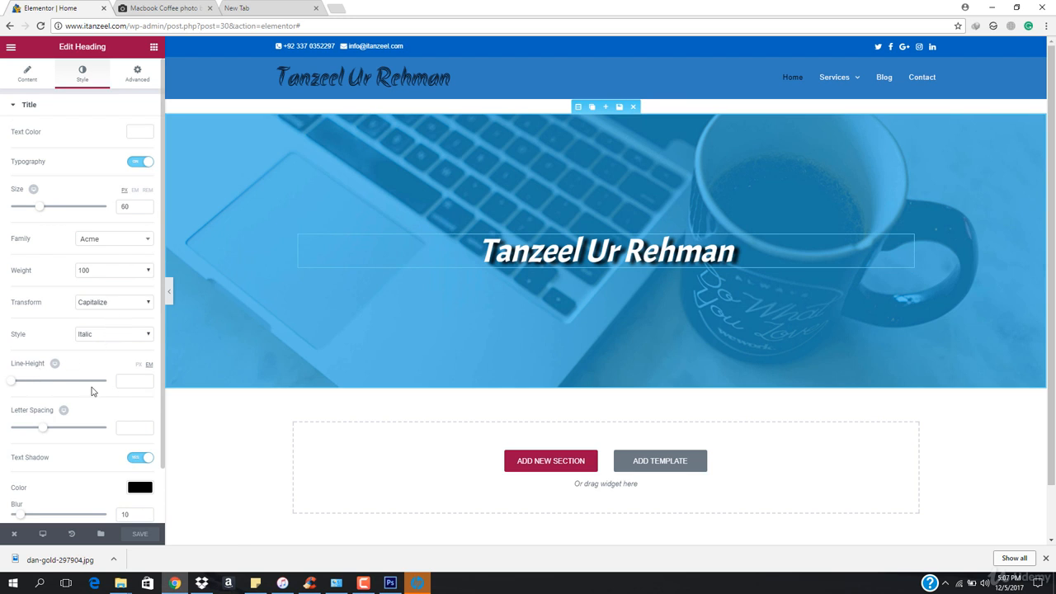
{"action": "scroll", "coordinate": [70, 377], "scroll_direction": "down", "scroll_amount": 1}
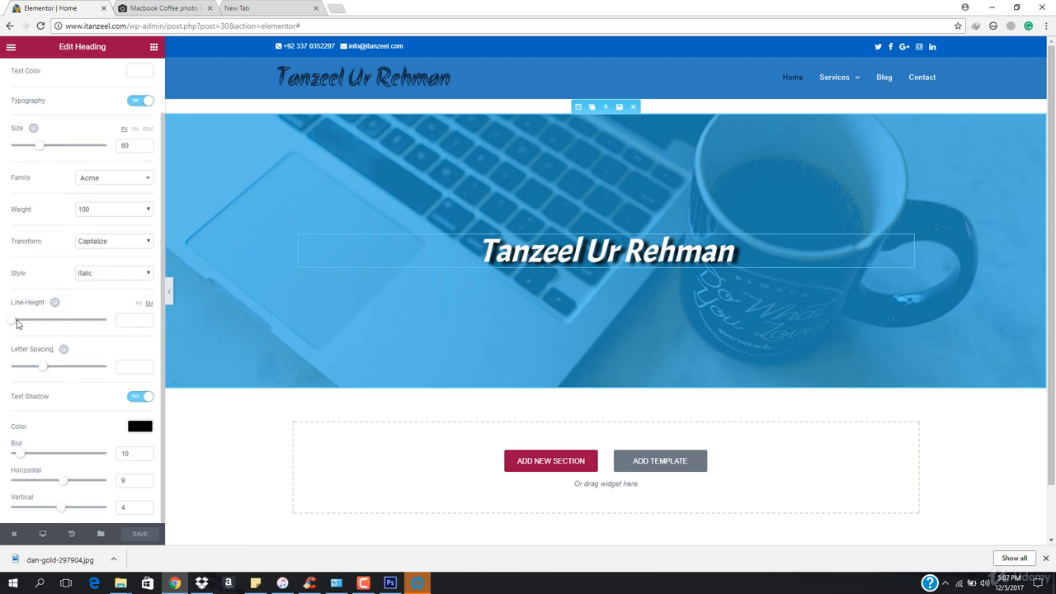
{"action": "mouse_move", "coordinate": [43, 369]}
{"action": "left_mouse_down"}
{"action": "mouse_move", "coordinate": [97, 368]}
{"action": "mouse_move", "coordinate": [54, 370]}
{"action": "left_mouse_up"}
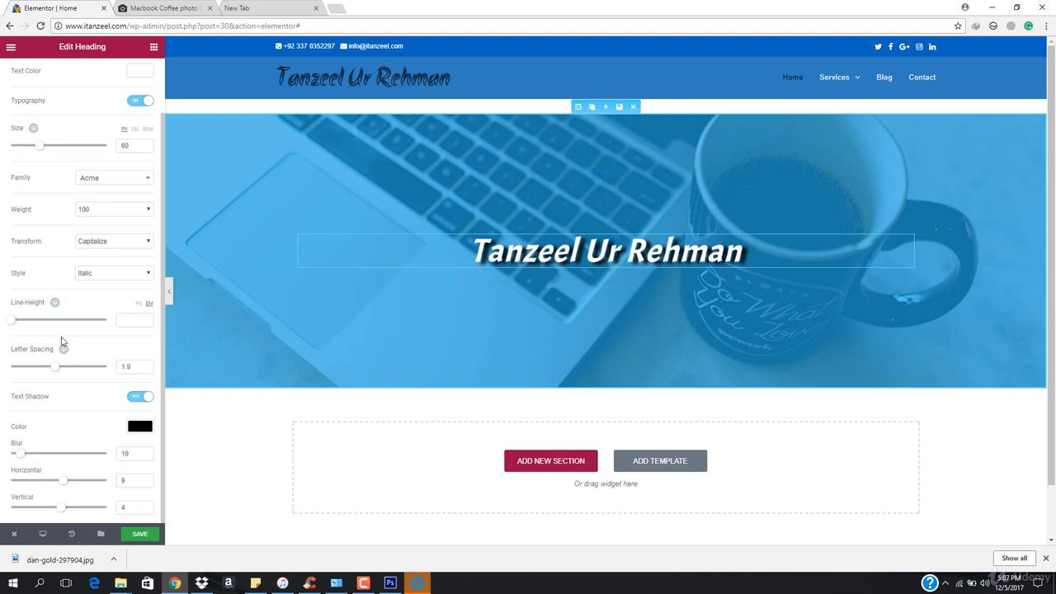
{"action": "left_click", "coordinate": [142, 535]}
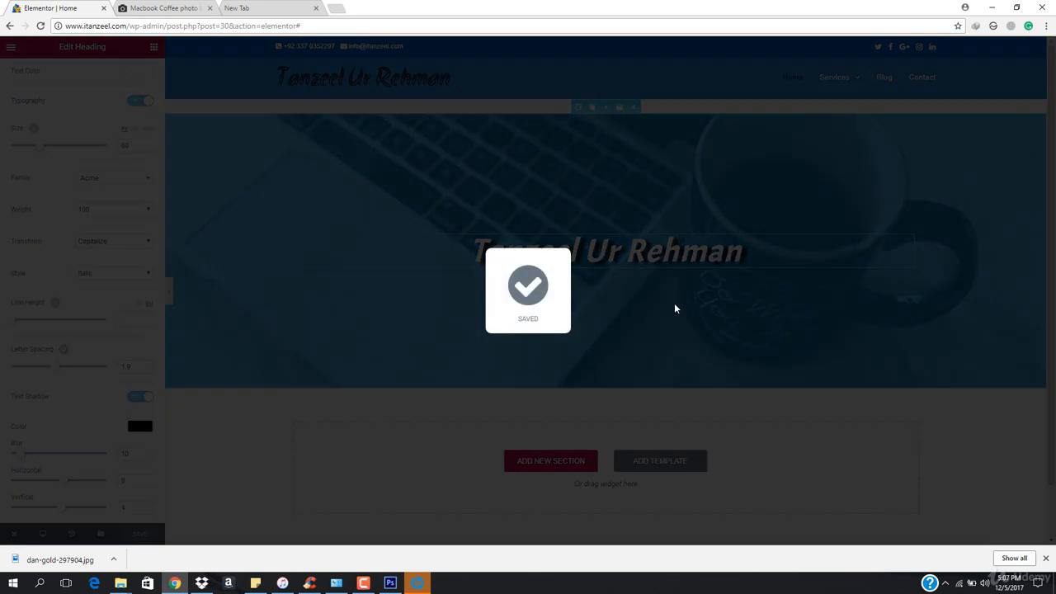